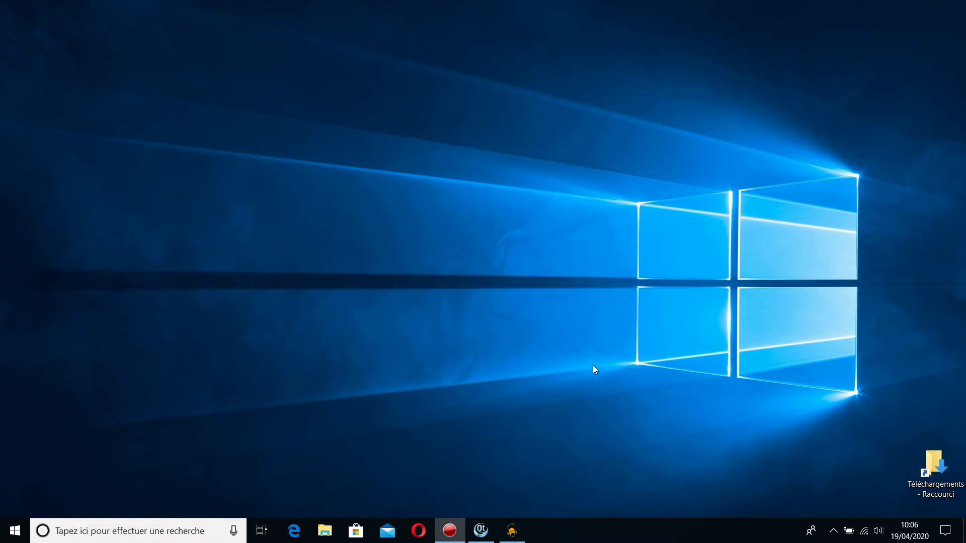
# - Request the DOSBox 0.74-3 Windows installer from the dosbox.com downloads page in QtWeb and close the browser
pyautogui.click(483, 528)
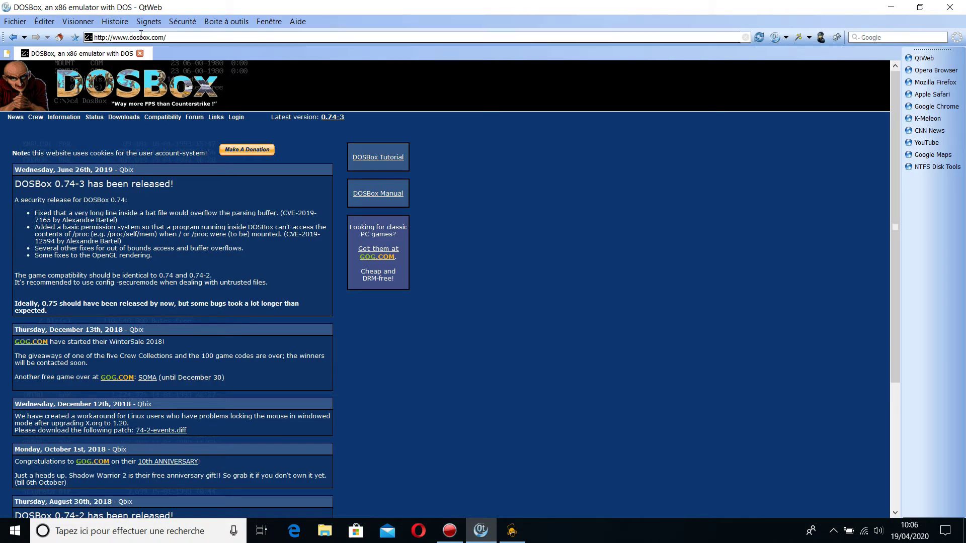
pyautogui.click(132, 36)
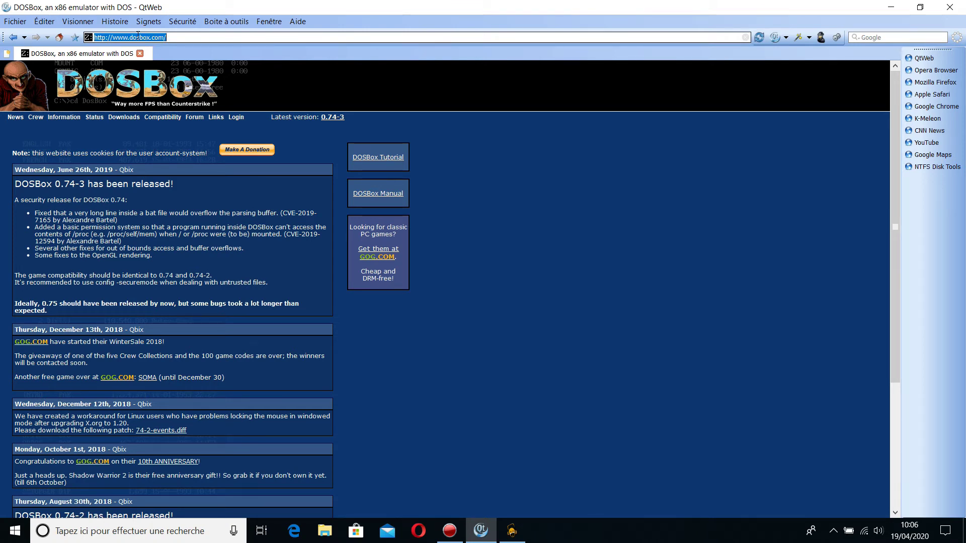
pyautogui.click(117, 120)
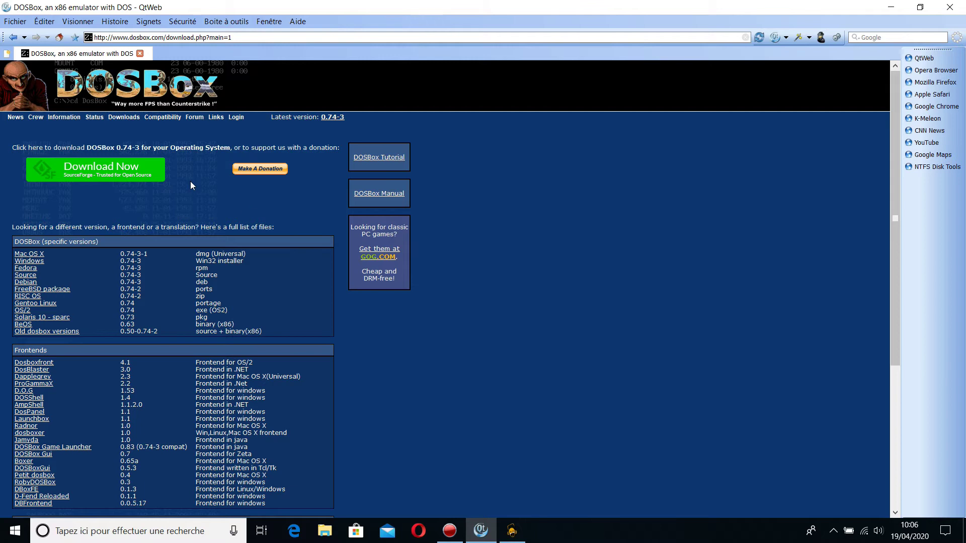
pyautogui.click(36, 262)
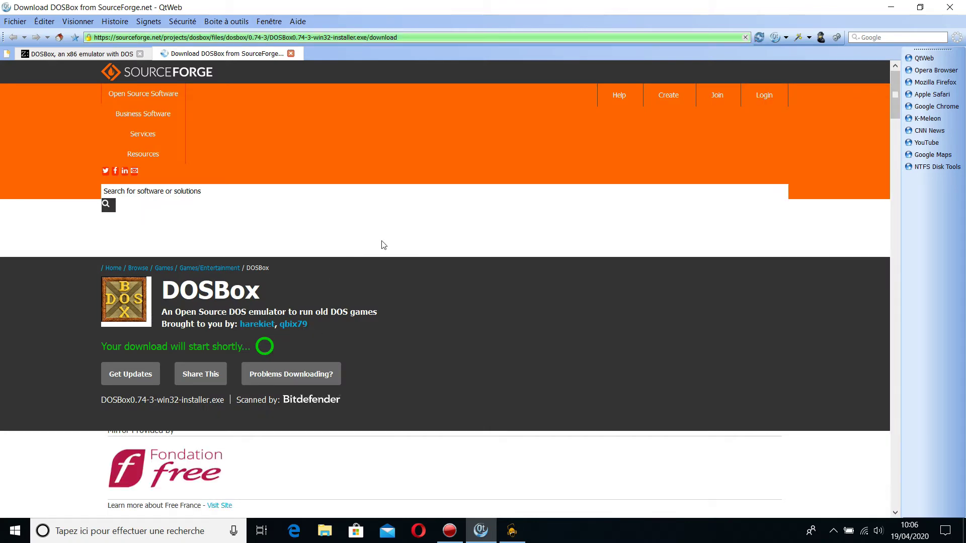
pyautogui.click(290, 53)
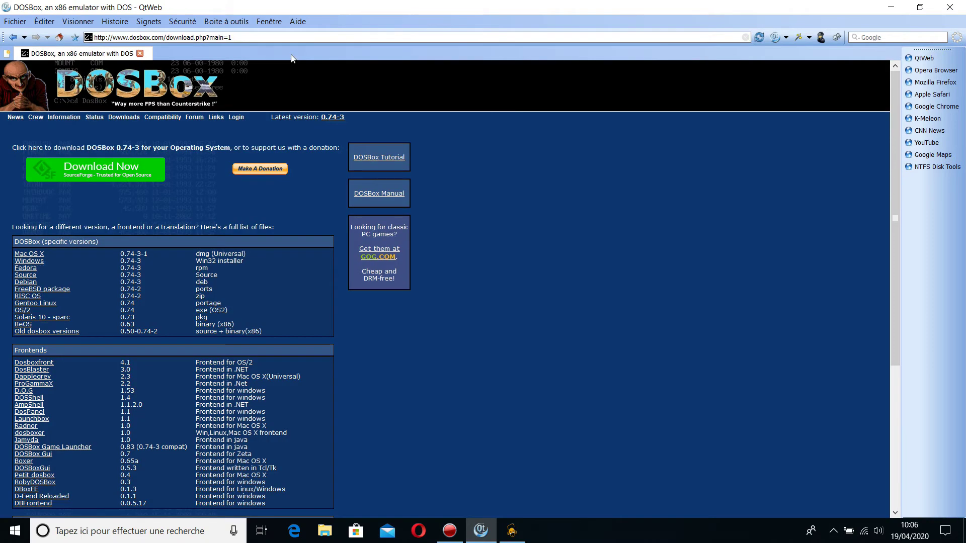
pyautogui.click(938, 14)
# - Run DOSBox0.74-3-win32-installer from the Téléchargements folder and authorize it to make changes to the computer
pyautogui.click(940, 478)
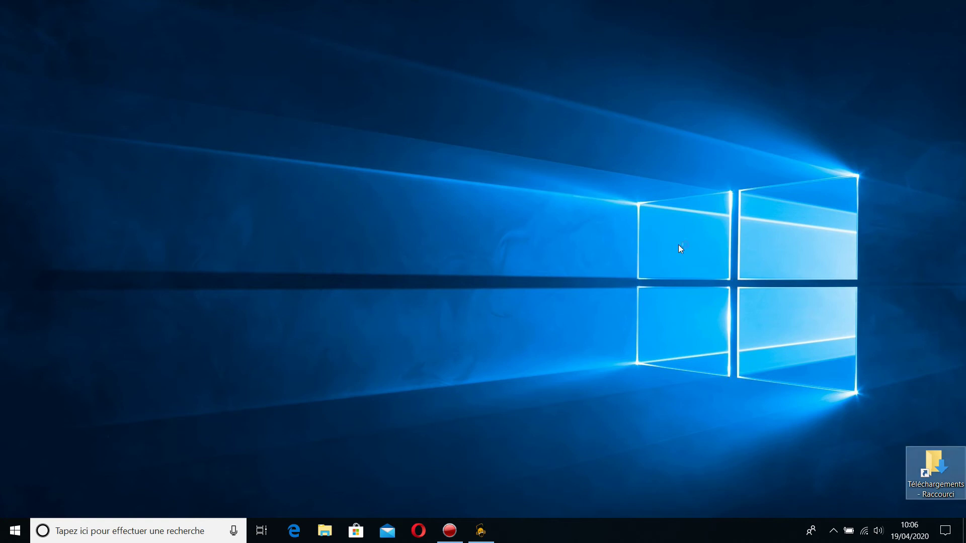
pyautogui.click(679, 240)
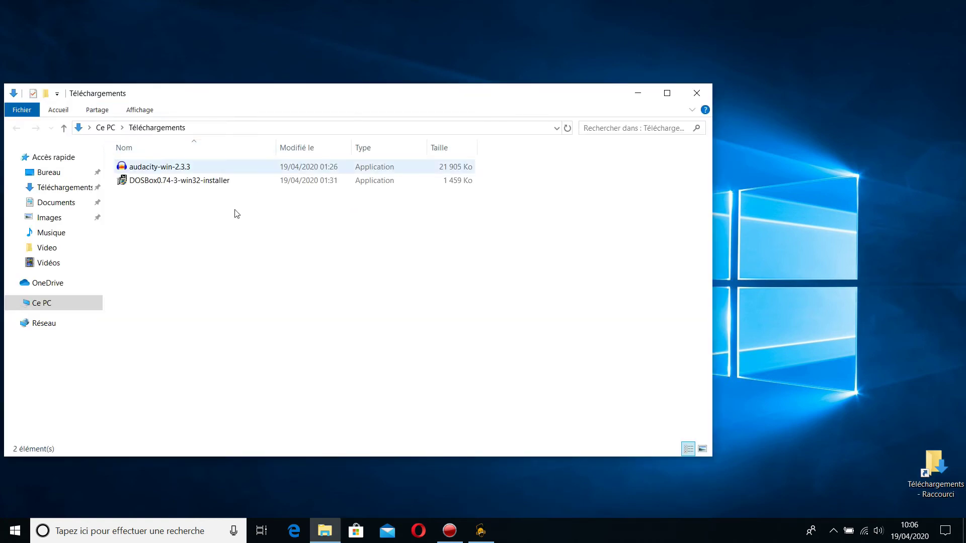
pyautogui.click(175, 183)
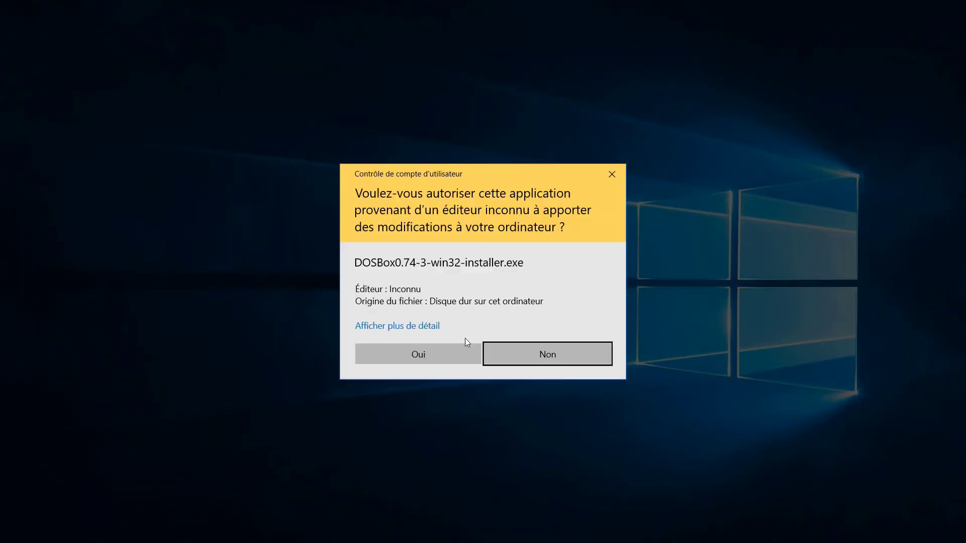
pyautogui.click(437, 352)
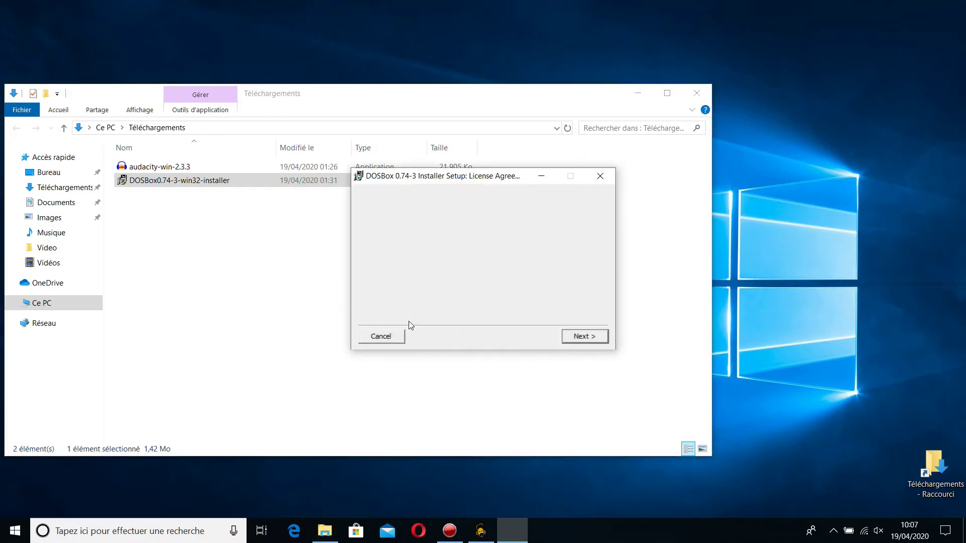
# - Install DOSBox 0.74-3 with the core files and desktop shortcut in the default folder, and close the installer
pyautogui.press('XF86AudioMute')
pyautogui.press('Return')
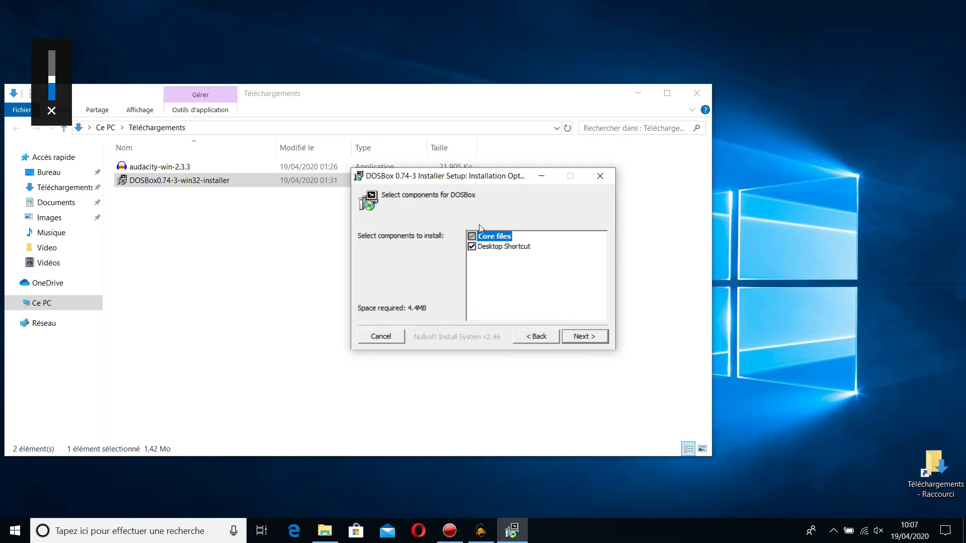
pyautogui.click(591, 337)
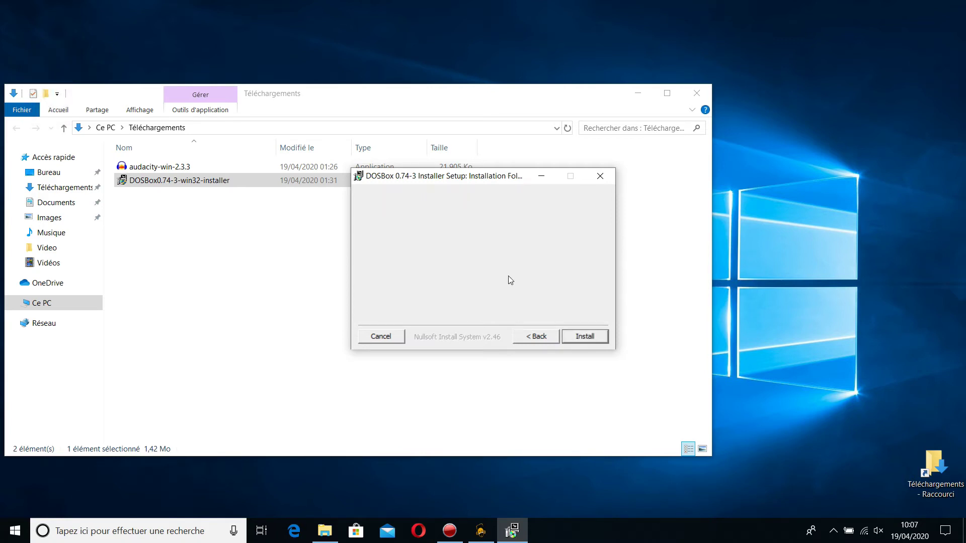
pyautogui.click(593, 336)
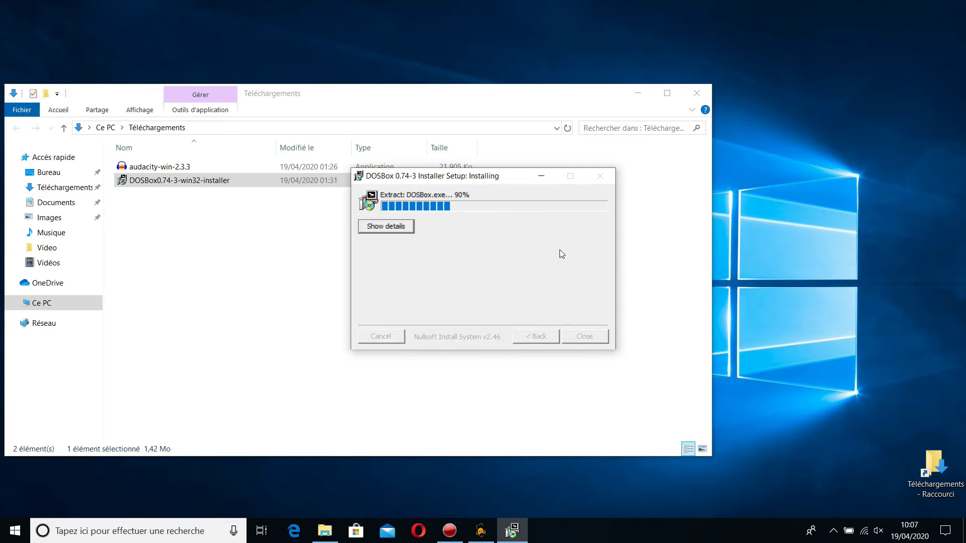
pyautogui.click(697, 93)
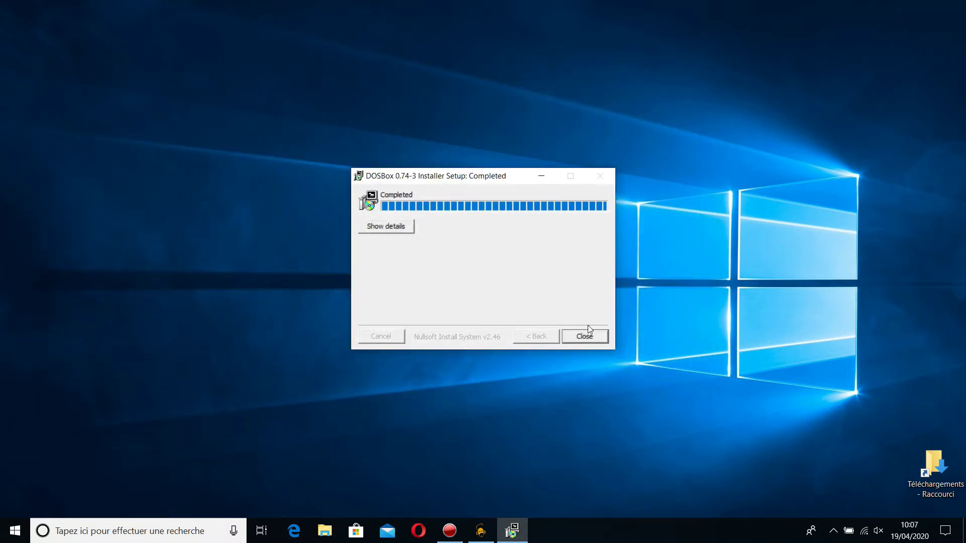
pyautogui.click(591, 337)
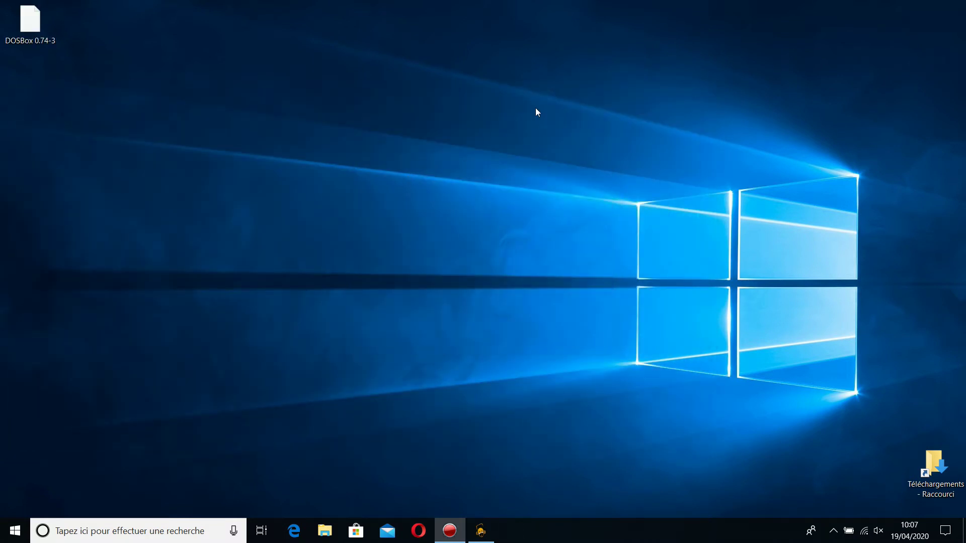
# - Launch DOSBox 0.74-3 from its desktop shortcut and move its console window over the status window
pyautogui.click(48, 37)
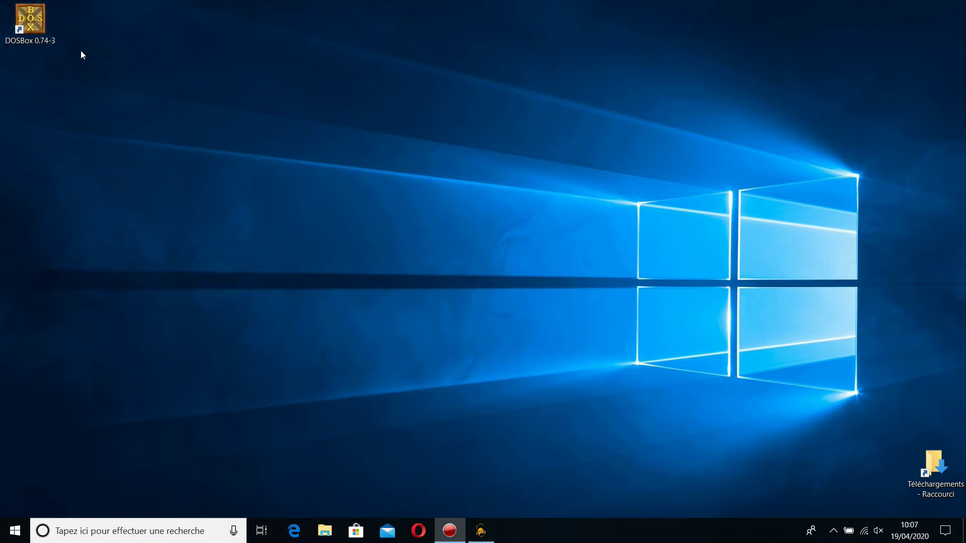
pyautogui.doubleClick(39, 23)
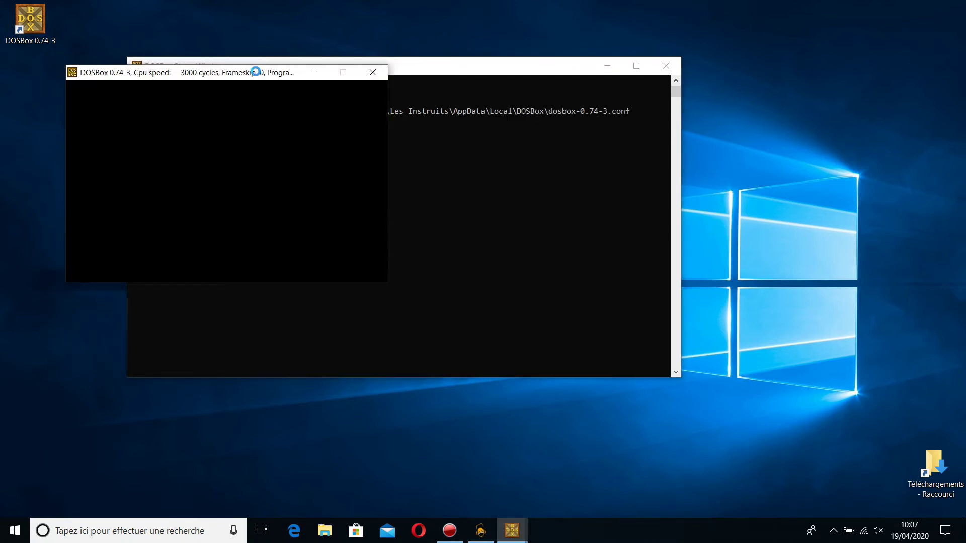
pyautogui.moveTo(252, 78); pyautogui.dragTo(447, 132)
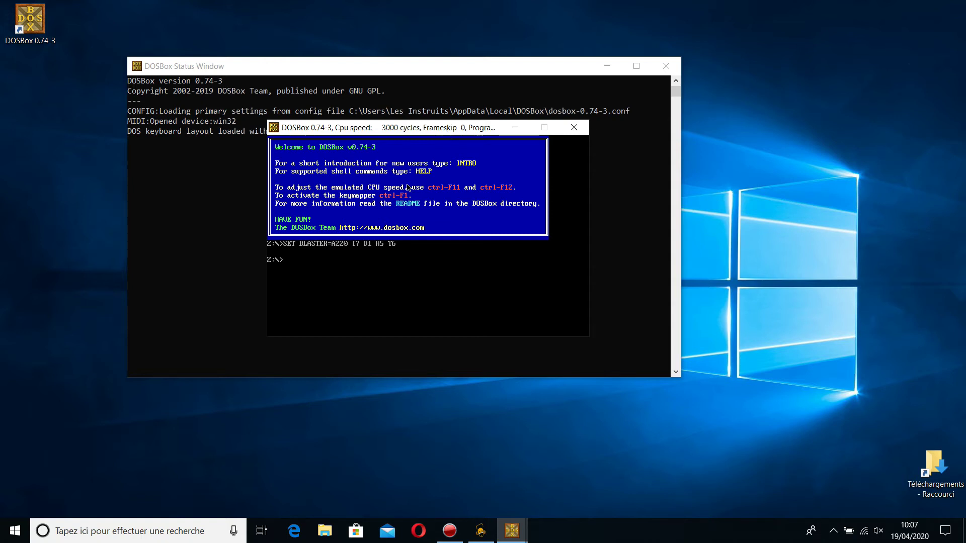
# - Clear the DOSBox console with the cls command and close DOSBox
pyautogui.write('s')
pyautogui.press('Return')
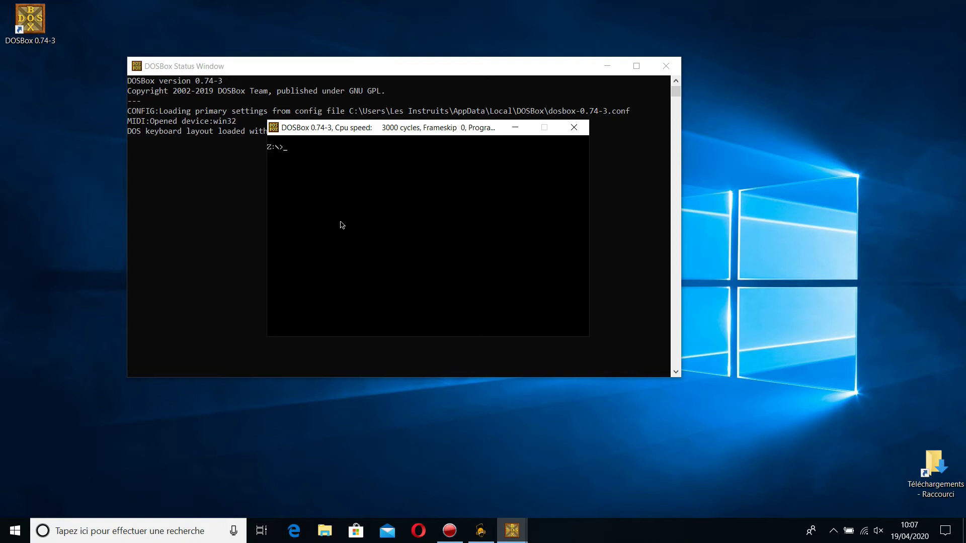
pyautogui.write('cls')
pyautogui.press('Return')
pyautogui.click(574, 128)
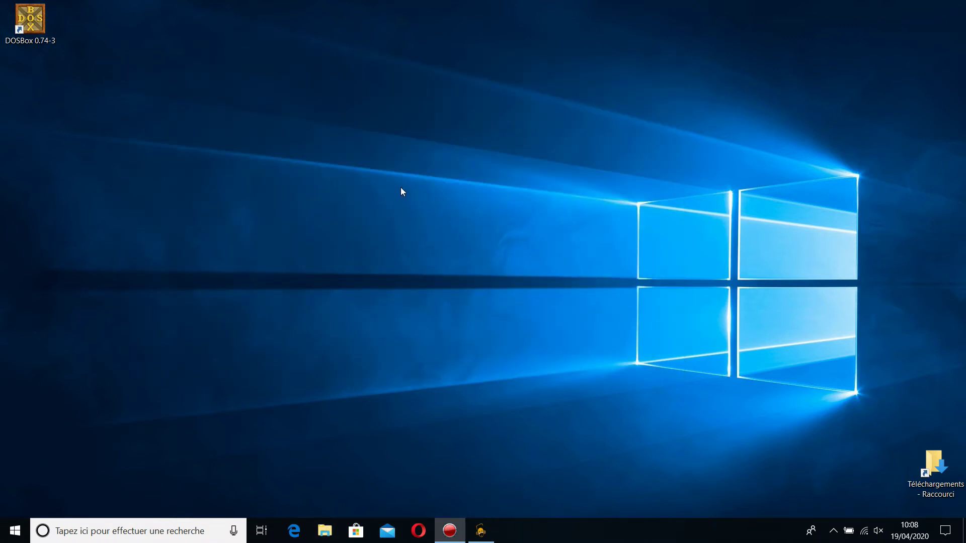
# - Open a maximized File Explorer window and browse to the root of Disque local (C:)
pyautogui.press('super+e')
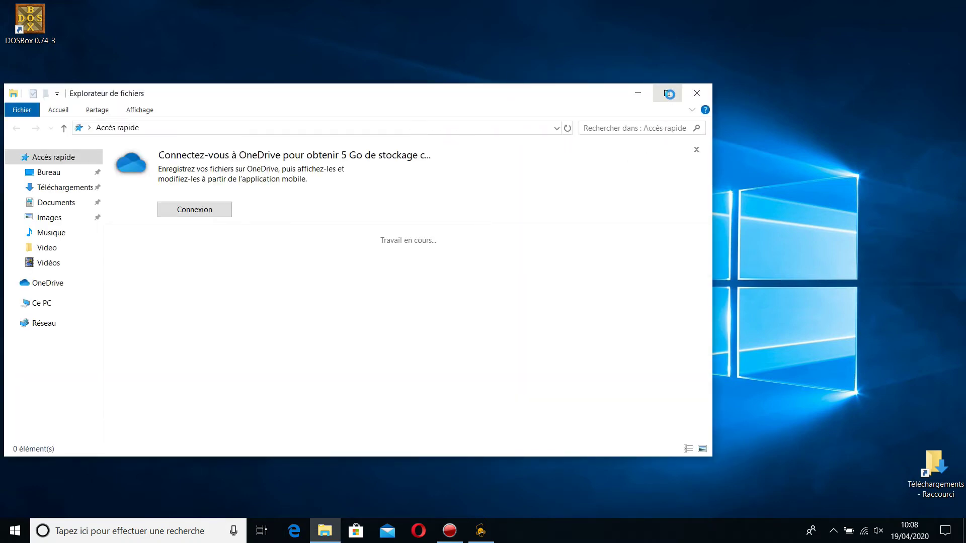
pyautogui.click(667, 94)
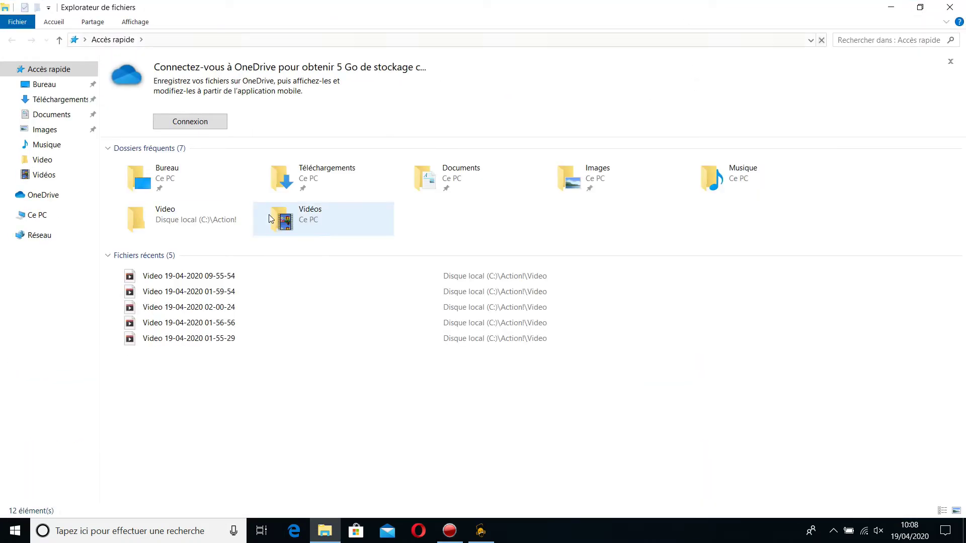
pyautogui.click(35, 216)
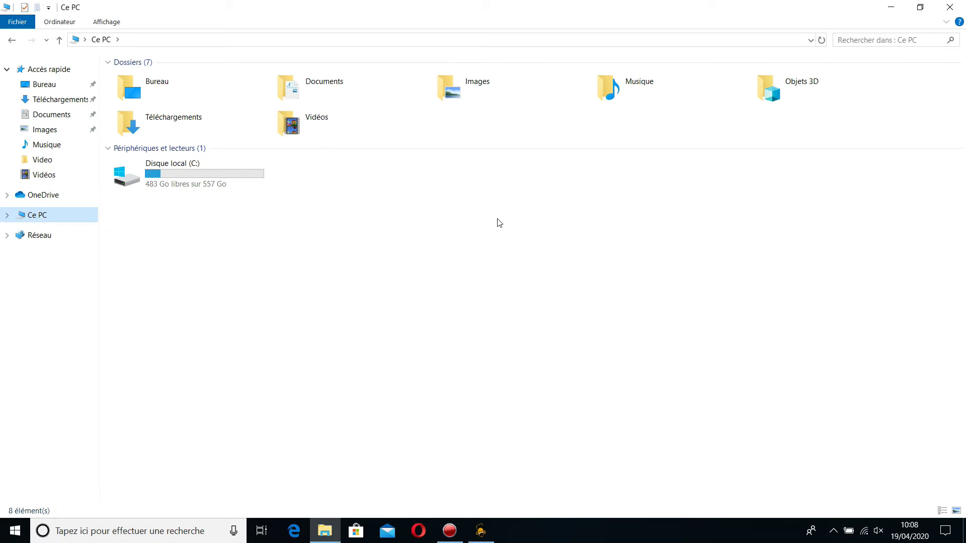
pyautogui.doubleClick(224, 172)
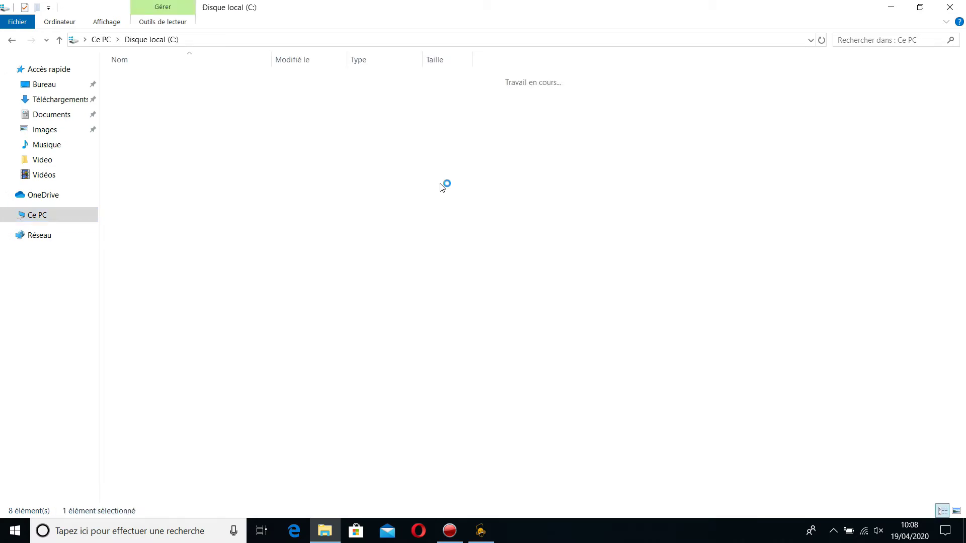
pyautogui.rightClick(243, 234)
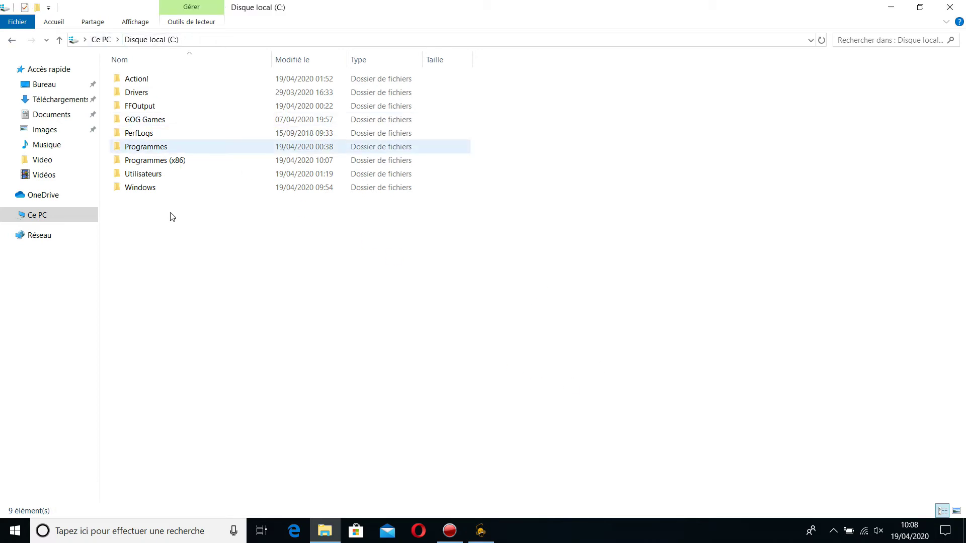
pyautogui.click(101, 39)
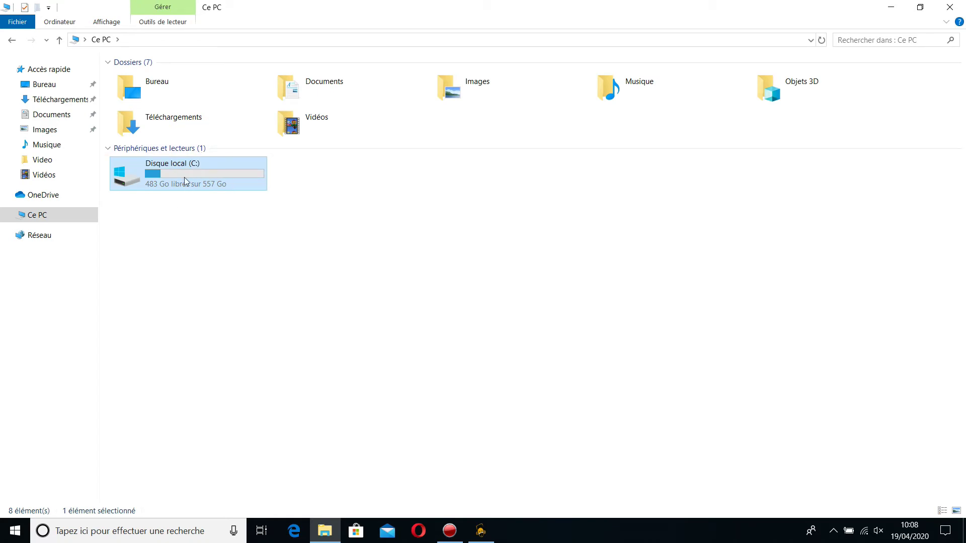
pyautogui.doubleClick(185, 177)
# - Create a folder named DOS at the root of the C: drive and view its contents
pyautogui.rightClick(163, 230)
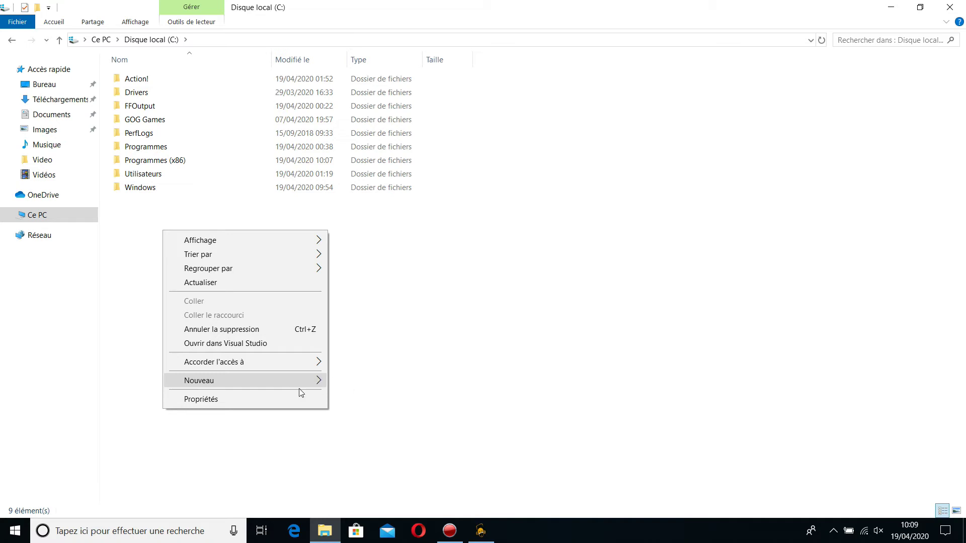
pyautogui.moveTo(304, 385)
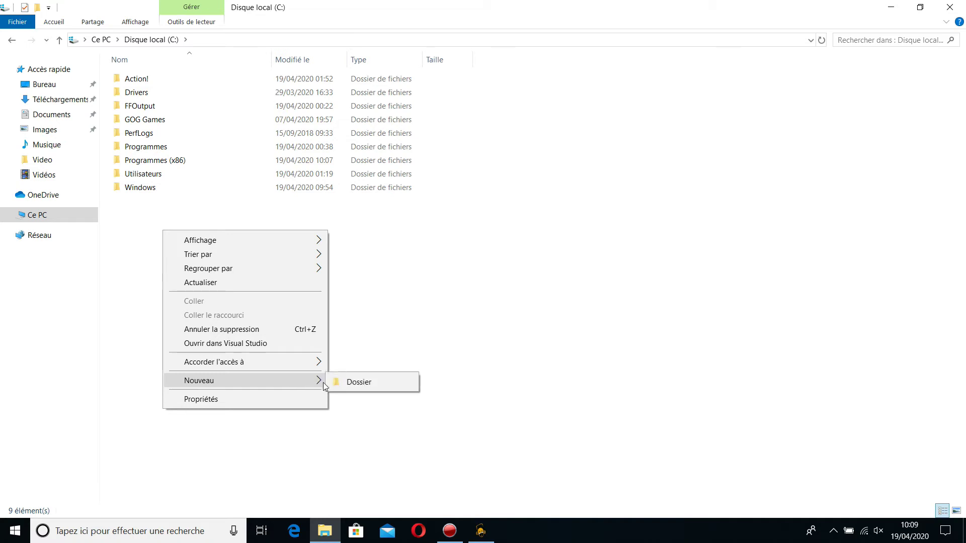
pyautogui.click(370, 383)
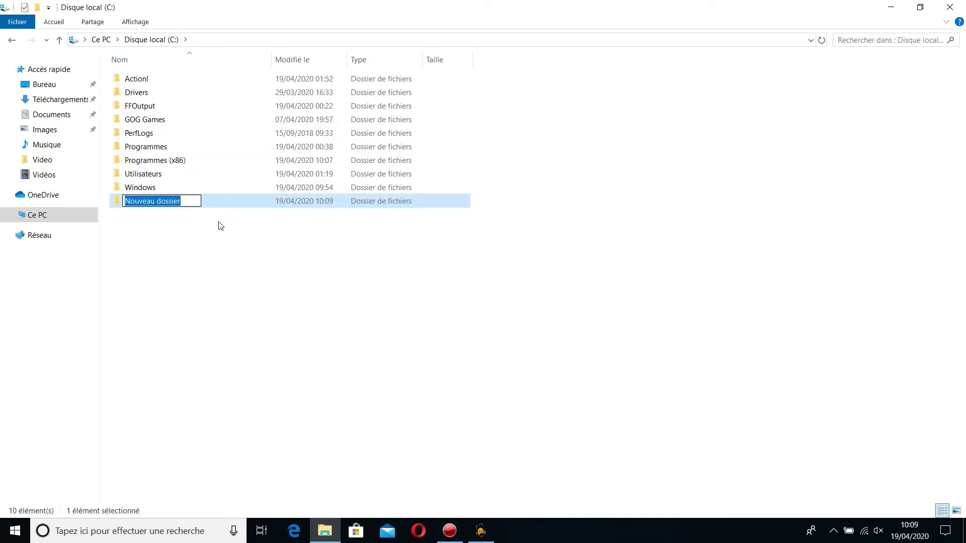
pyautogui.write('DOS')
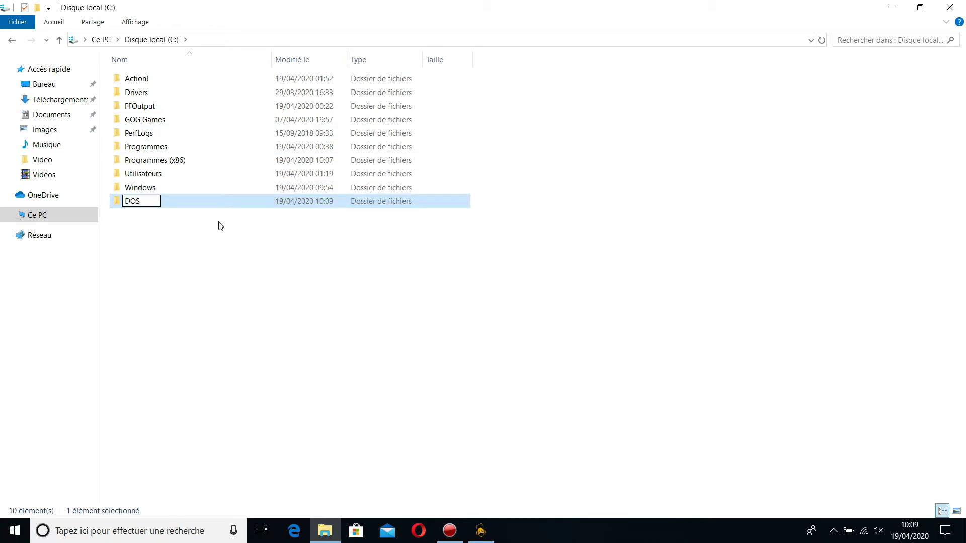
pyautogui.click(245, 261)
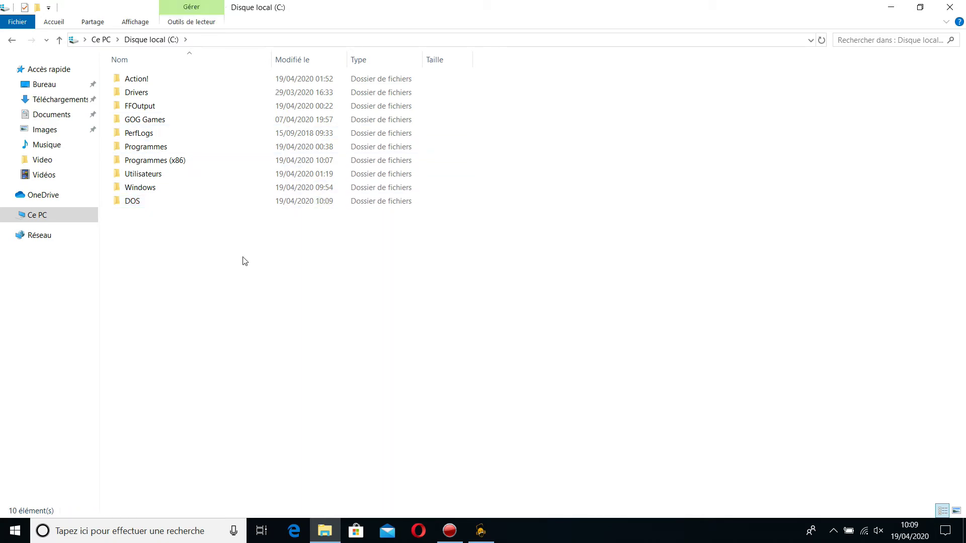
pyautogui.doubleClick(177, 203)
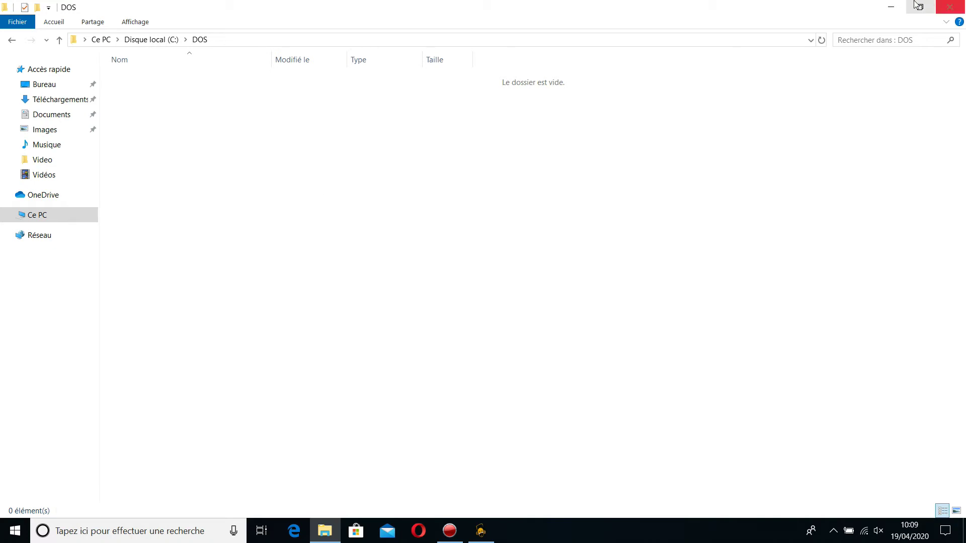
pyautogui.click(942, 5)
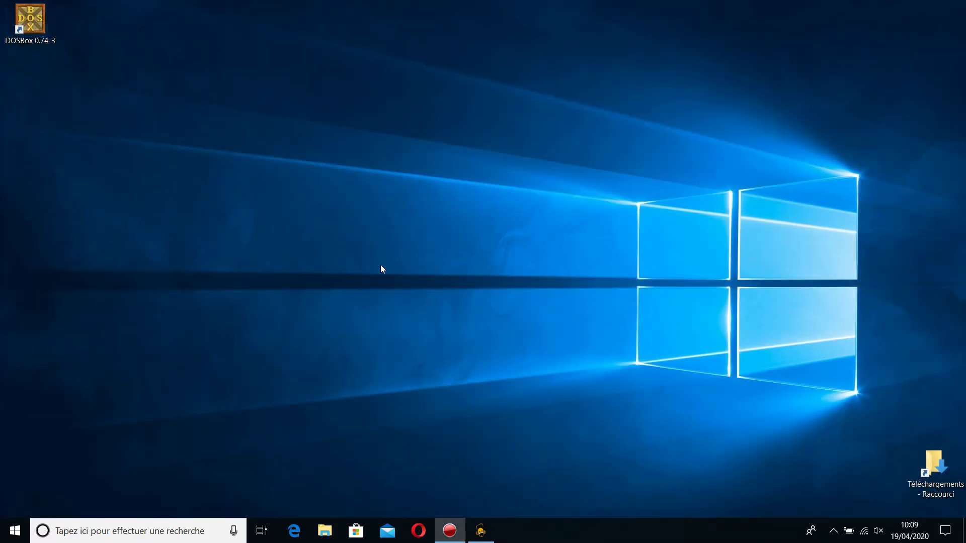
# - Launch DOSBox 0.74-3 again and mount the c:\dos folder as drive C with the command mount c c:\dos
pyautogui.doubleClick(37, 22)
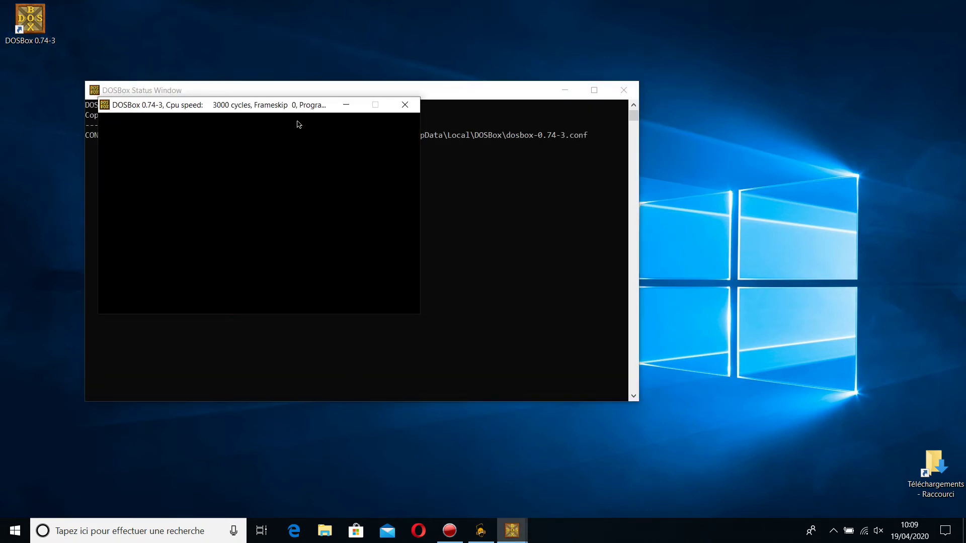
pyautogui.moveTo(272, 107); pyautogui.dragTo(418, 138)
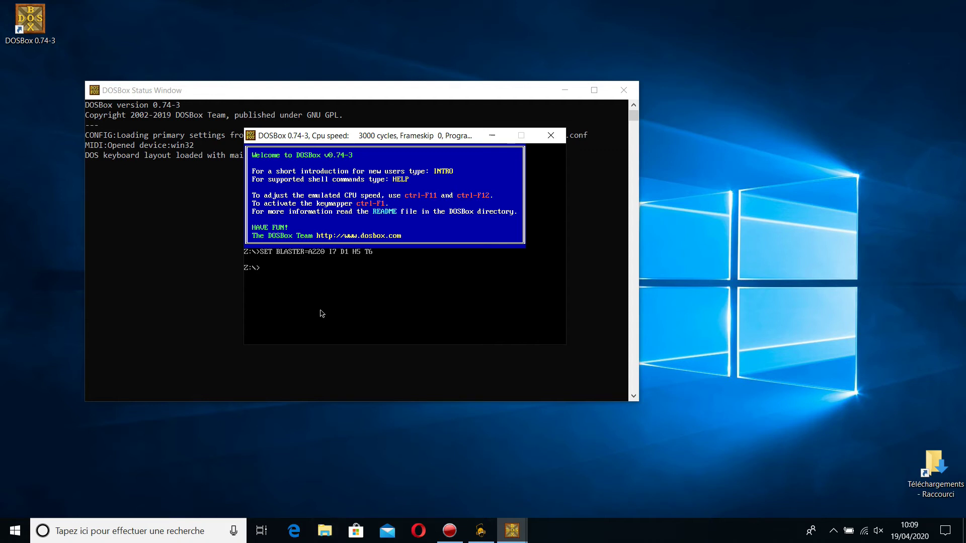
pyautogui.write('mount c c:\\')
pyautogui.write('dos')
pyautogui.press('Return')
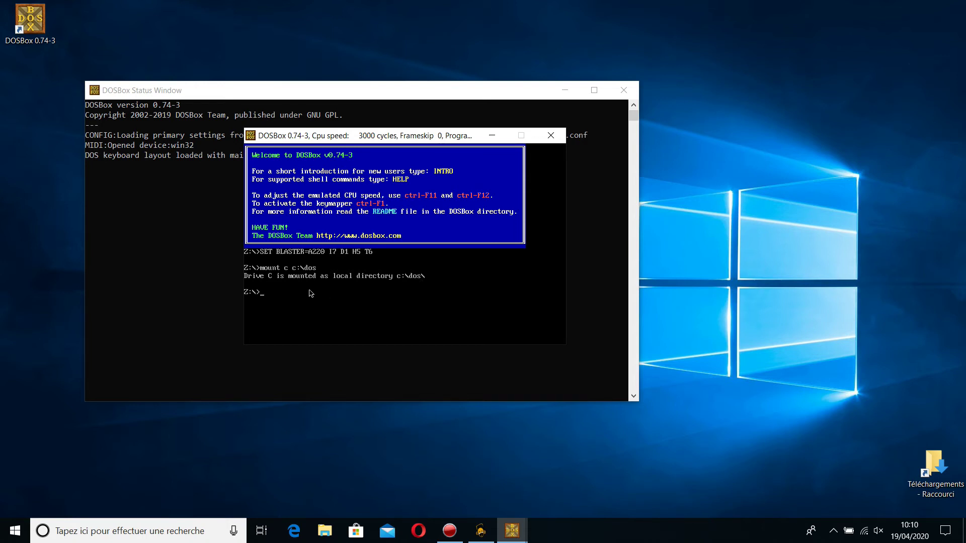
# - Switch to the mounted drive C in a cleared DOSBox console and close the emulator
pyautogui.write('c:')
pyautogui.press('Return')
pyautogui.press('Return')
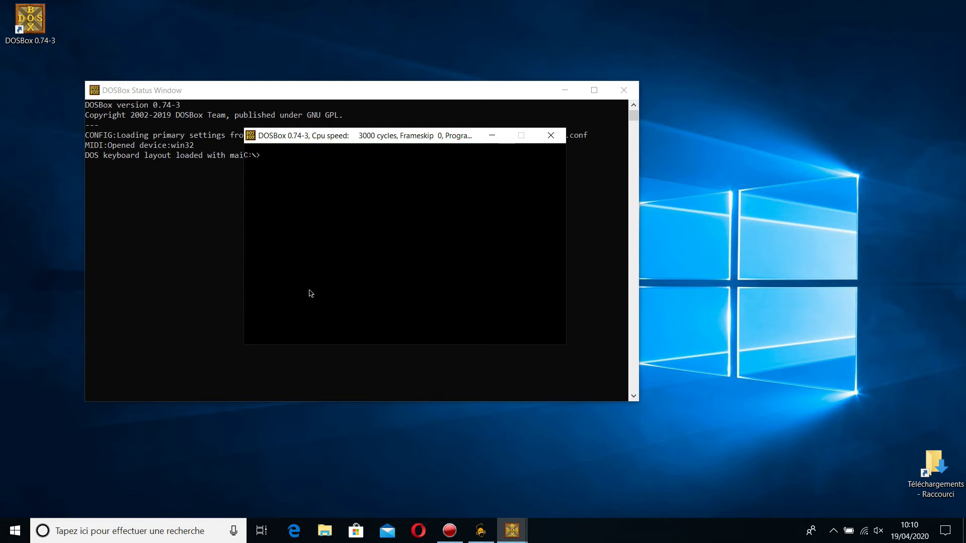
pyautogui.moveTo(373, 137); pyautogui.dragTo(357, 132)
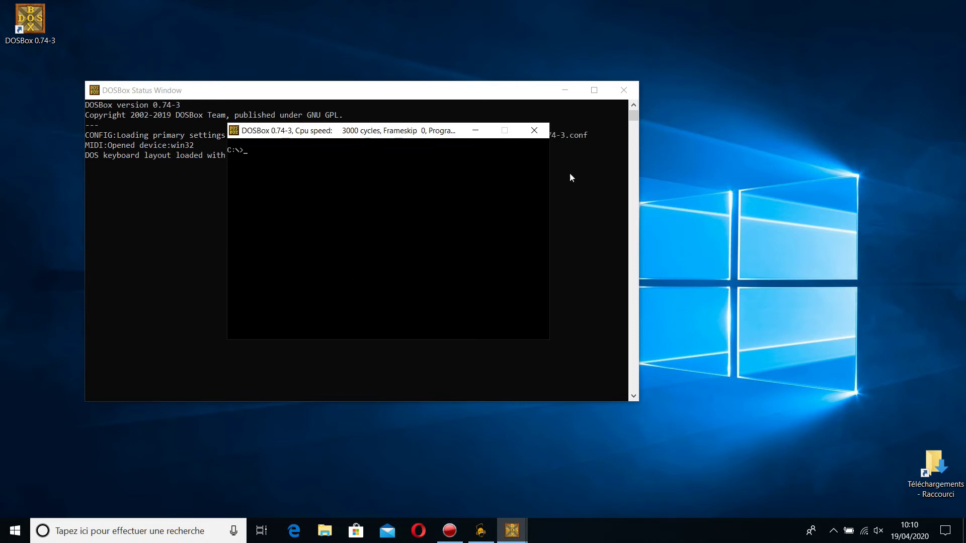
pyautogui.moveTo(428, 135); pyautogui.dragTo(443, 147)
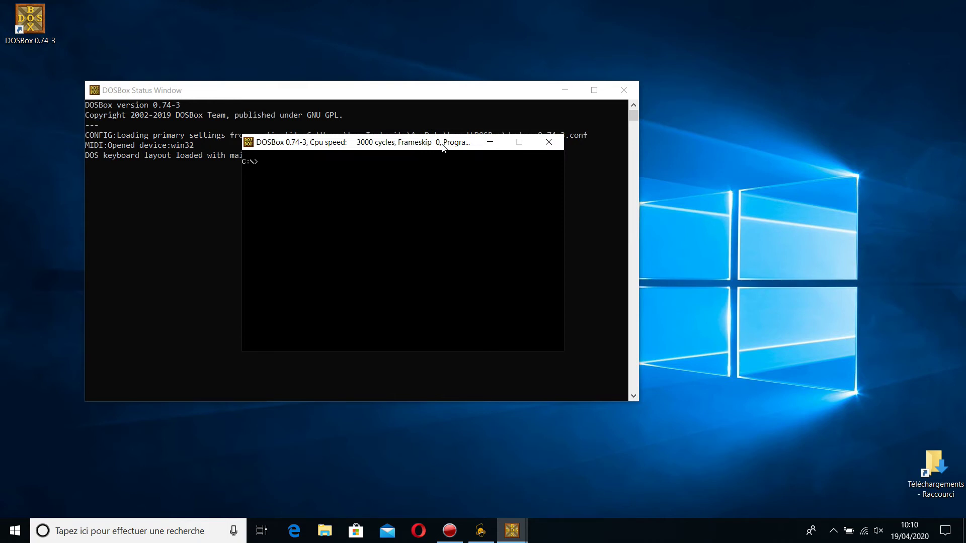
pyautogui.click(553, 144)
# - Relaunch DOSBox 0.74-3, begin the mount c c: command at the prompt, and close the emulator
pyautogui.doubleClick(38, 26)
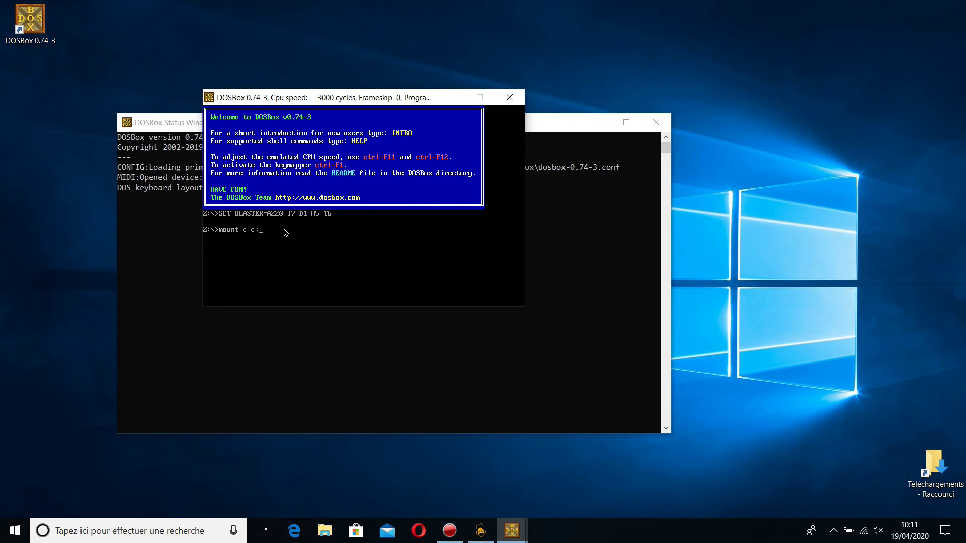
pyautogui.click(509, 96)
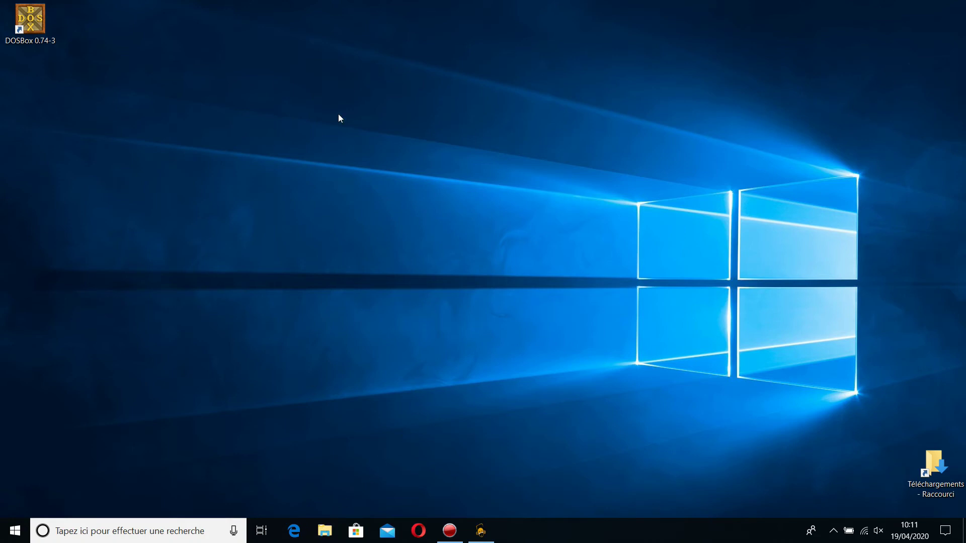
# - Open File Explorer and browse to the Les Instruits folder under Utilisateurs on Disque local (C:)
pyautogui.press('super+e')
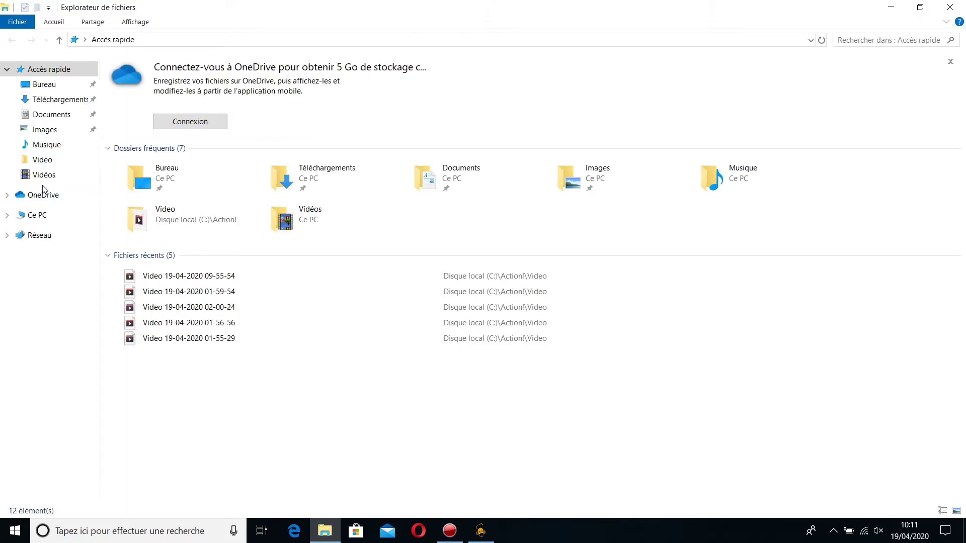
pyautogui.click(40, 216)
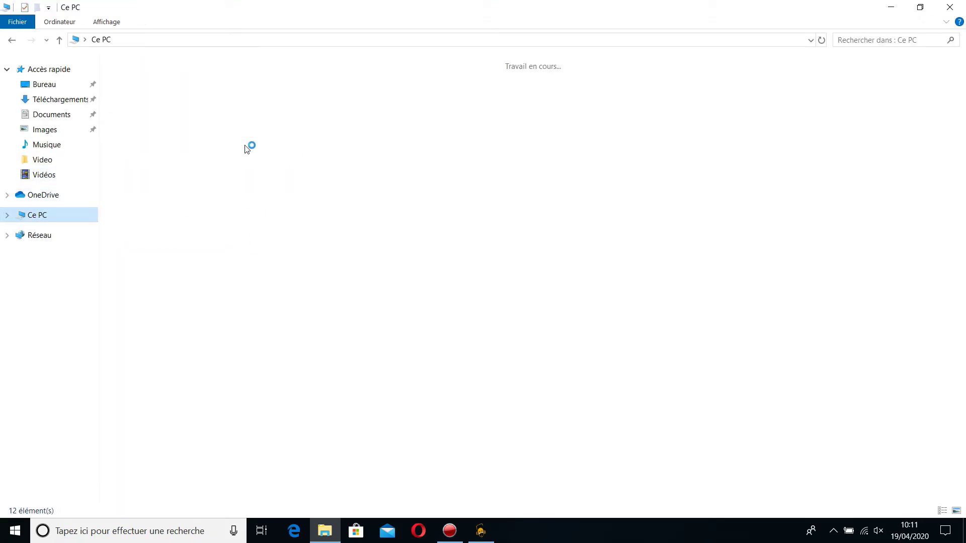
pyautogui.doubleClick(177, 174)
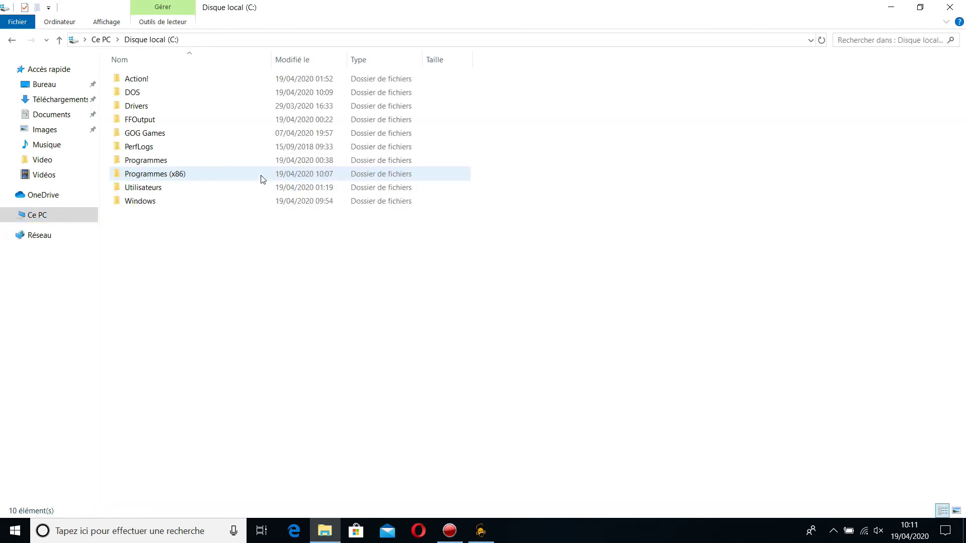
pyautogui.doubleClick(146, 187)
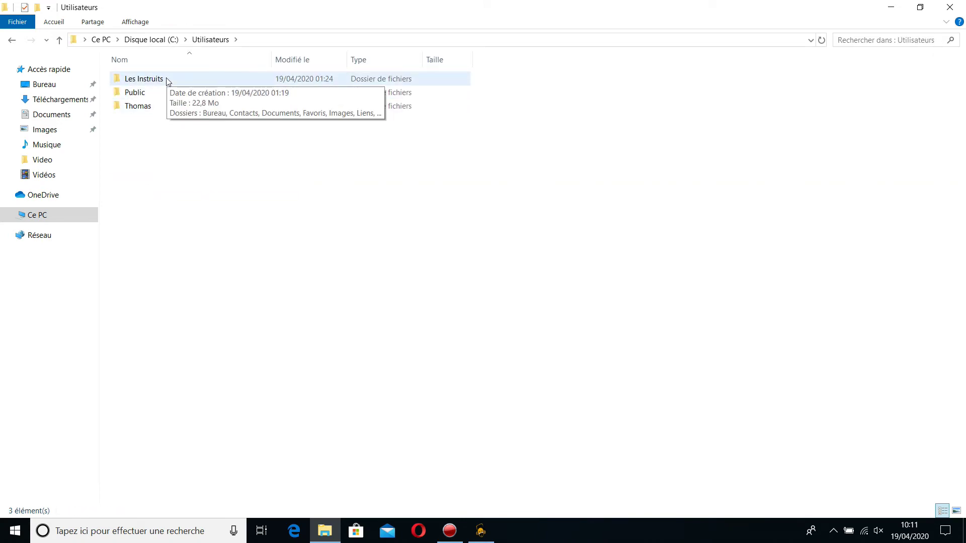
pyautogui.click(162, 85)
pyautogui.doubleClick(162, 84)
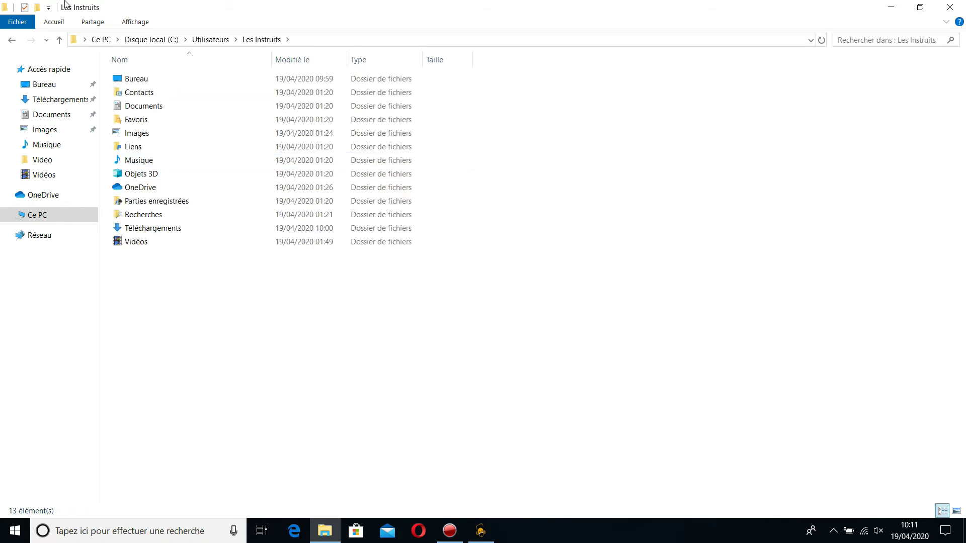
# - Set the folder options to show hidden files, folders and drives, and apply the change
pyautogui.click(143, 23)
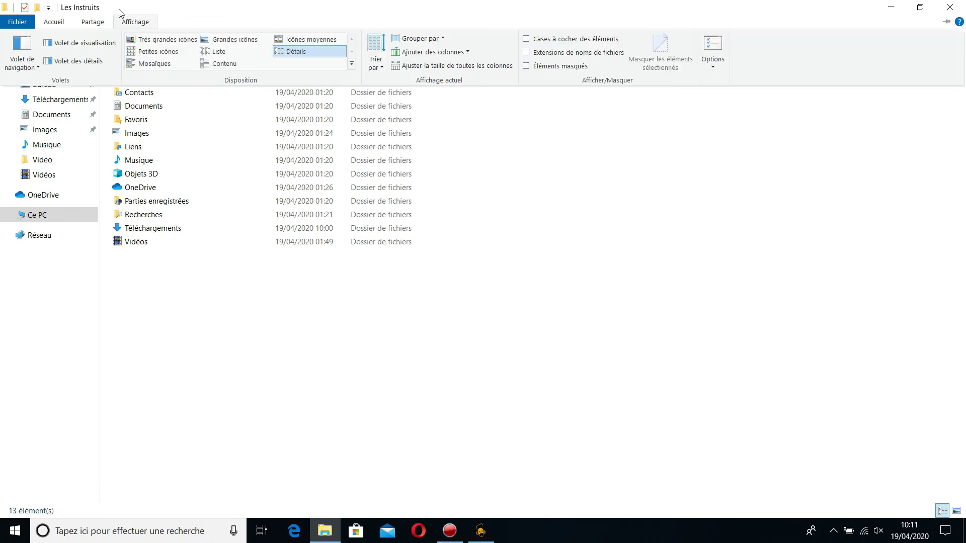
pyautogui.click(715, 68)
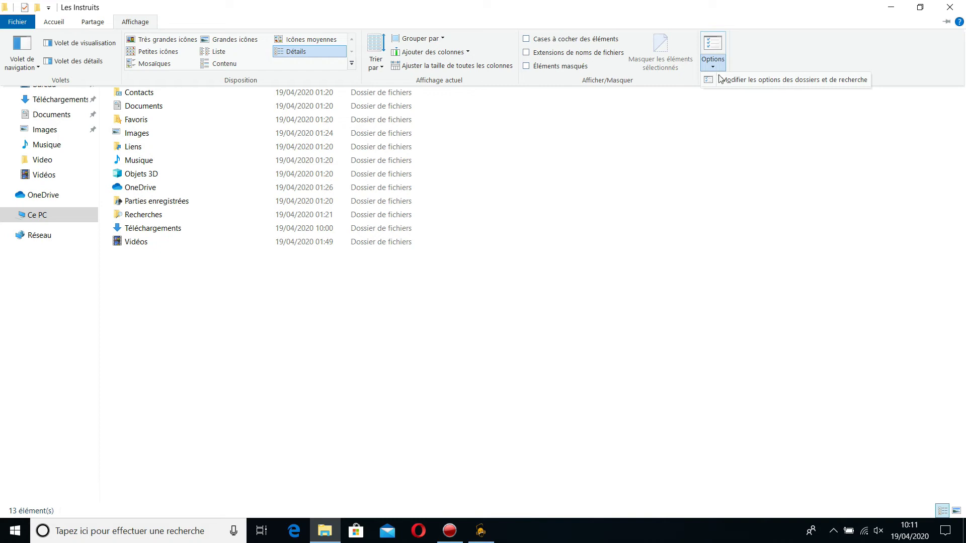
pyautogui.click(733, 82)
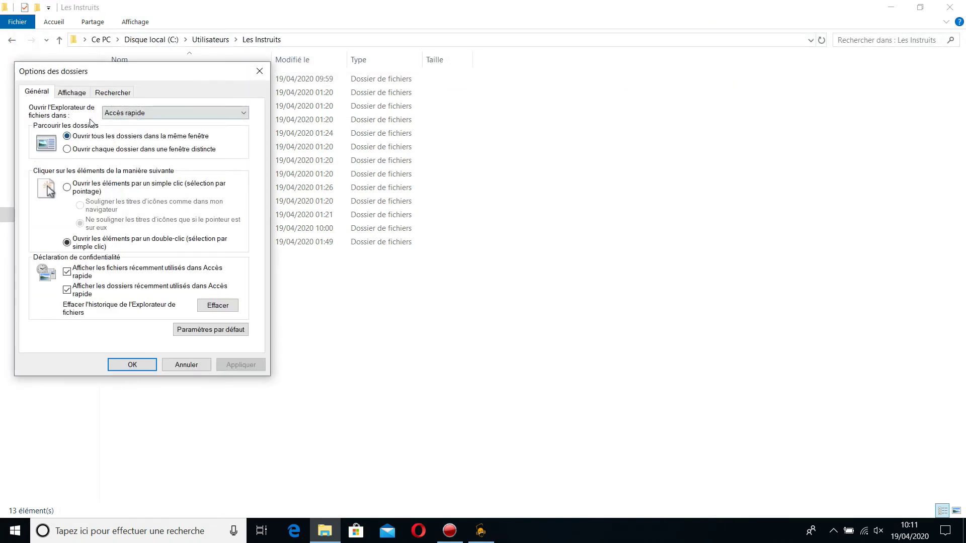
pyautogui.click(79, 95)
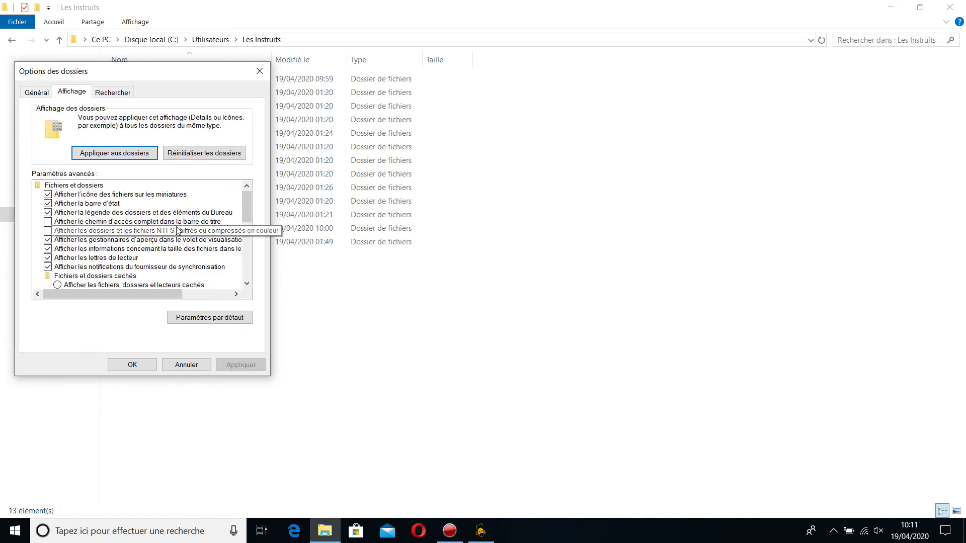
pyautogui.scroll(-1, 191, 241)
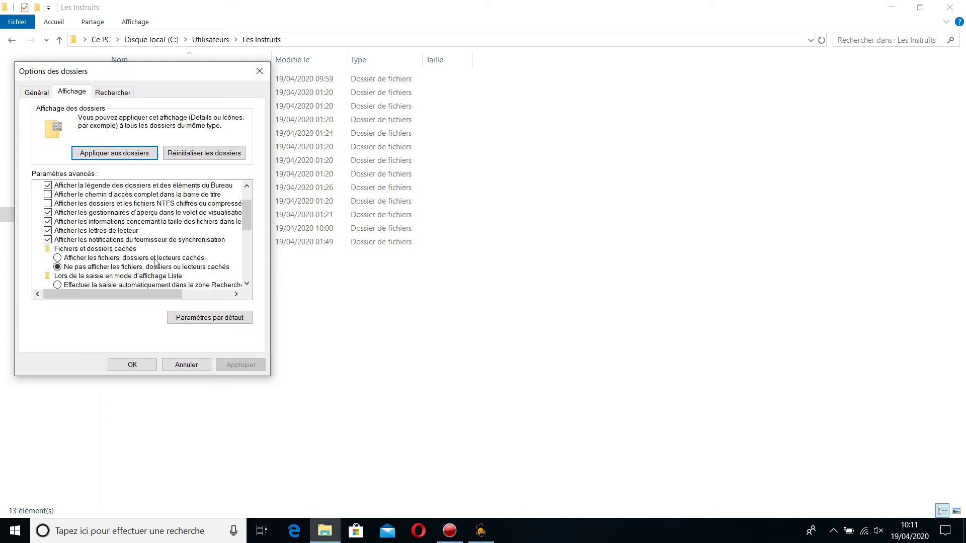
pyautogui.click(71, 258)
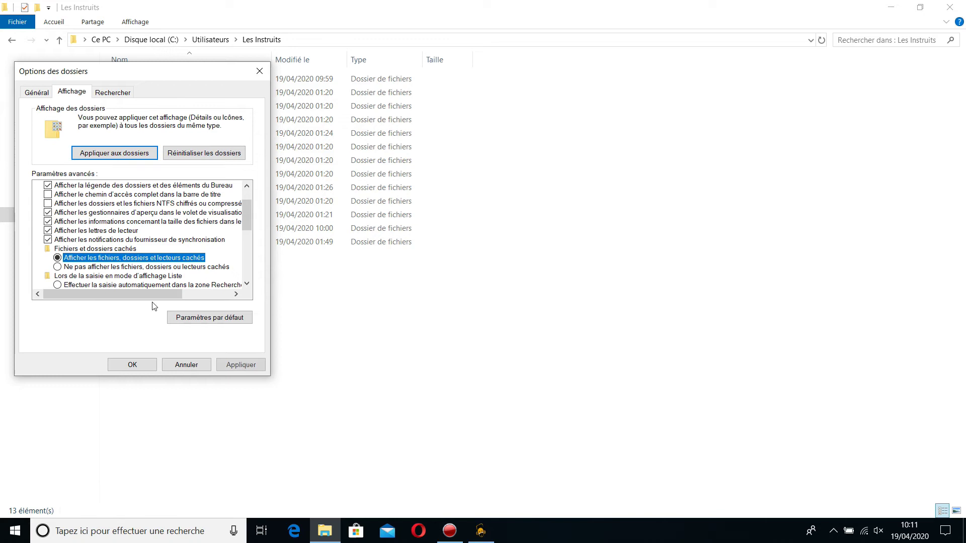
pyautogui.click(239, 365)
pyautogui.click(126, 364)
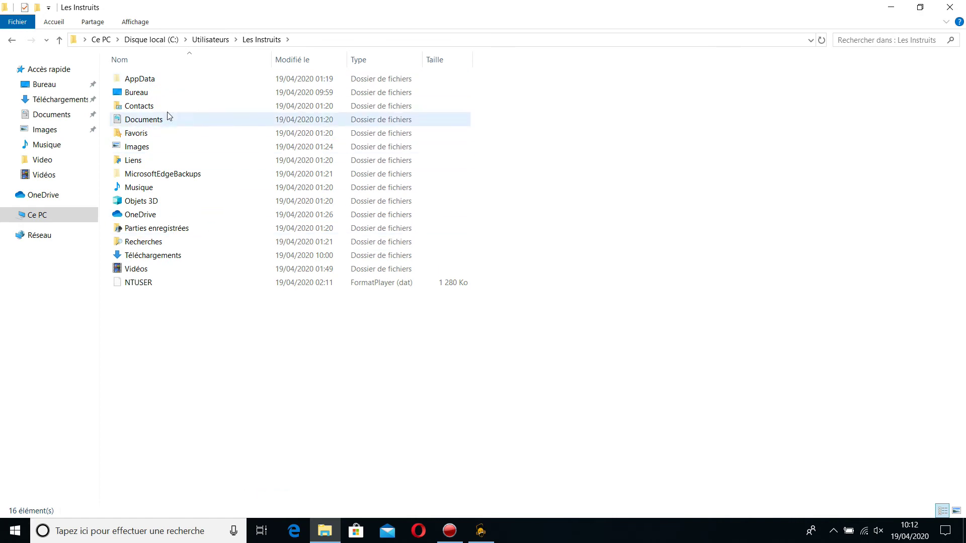
# - Browse from the Les Instruits folder through AppData and Local to the DOSBox folder
pyautogui.doubleClick(149, 82)
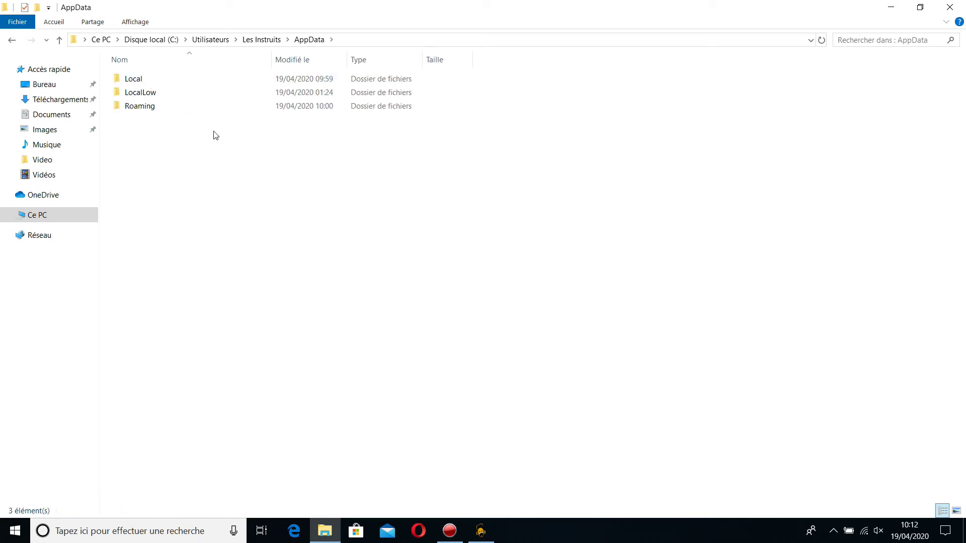
pyautogui.doubleClick(150, 107)
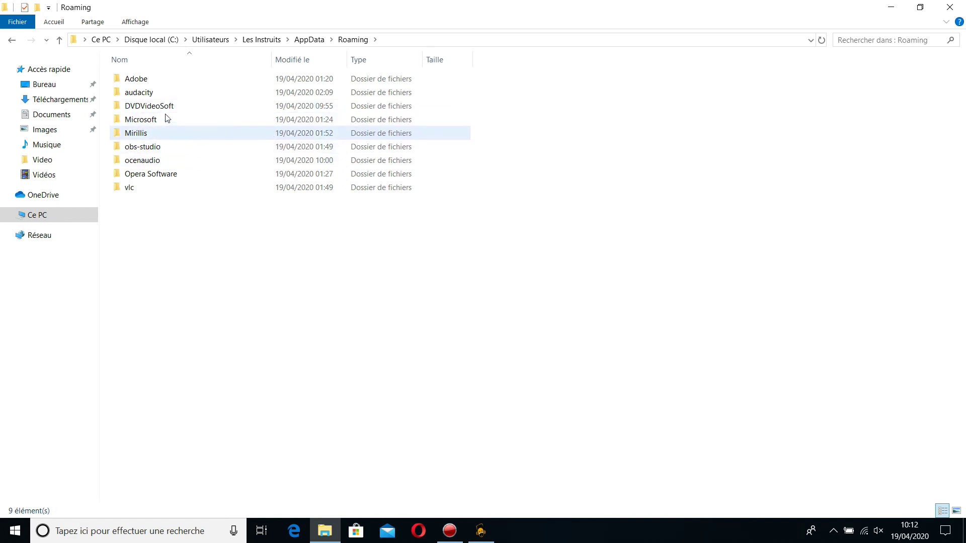
pyautogui.click(11, 39)
pyautogui.doubleClick(145, 80)
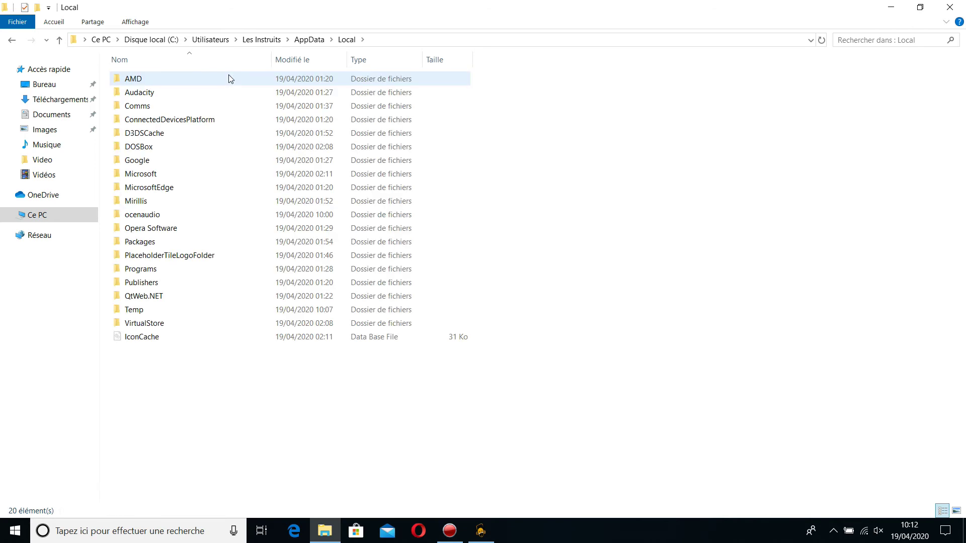
pyautogui.doubleClick(144, 148)
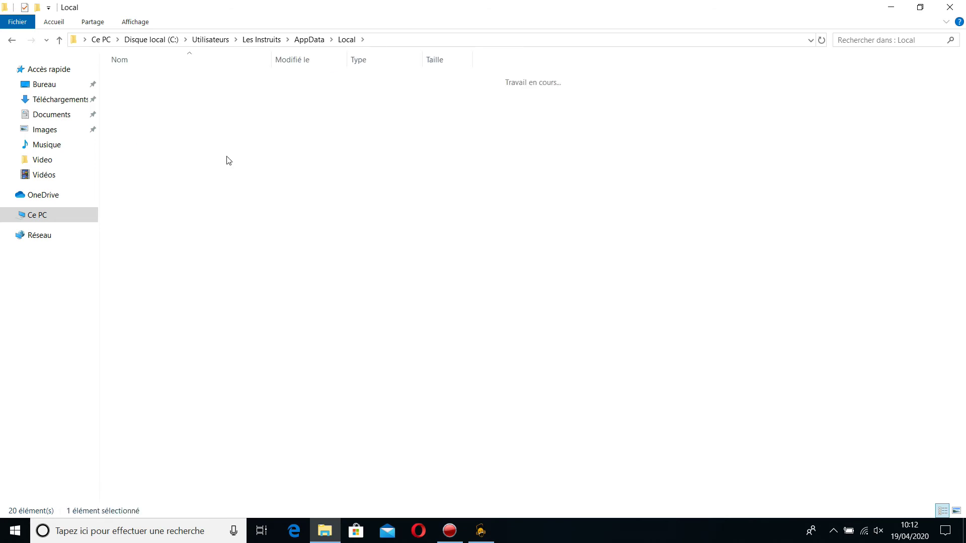
# - Open dosbox-0.74-3.conf in a maximized Bloc-notes window, keeping Bloc-notes as the default application for .conf files
pyautogui.click(167, 85)
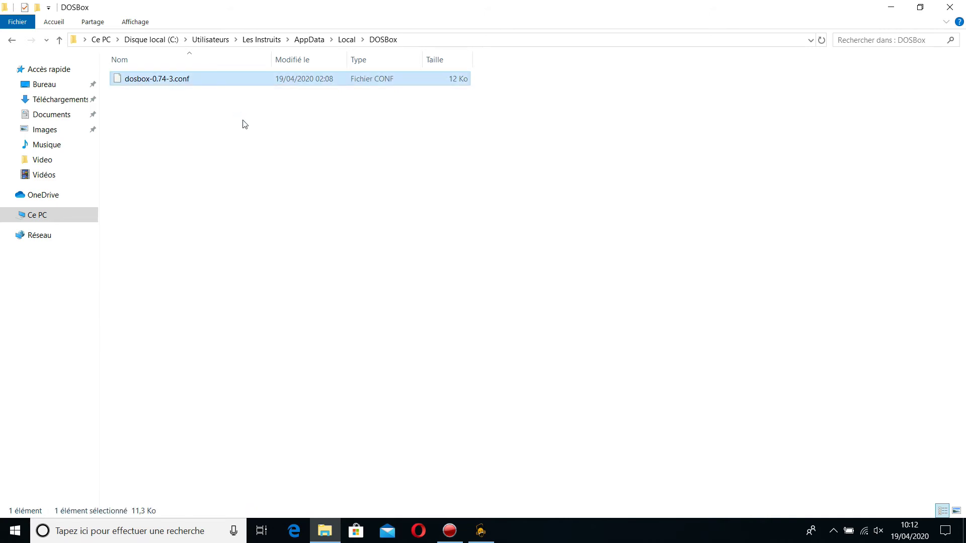
pyautogui.rightClick(167, 82)
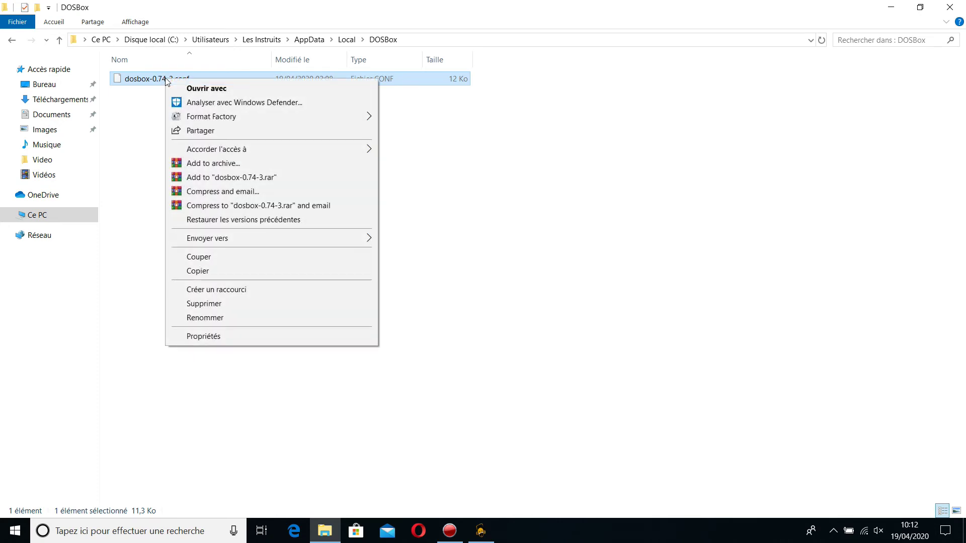
pyautogui.click(217, 91)
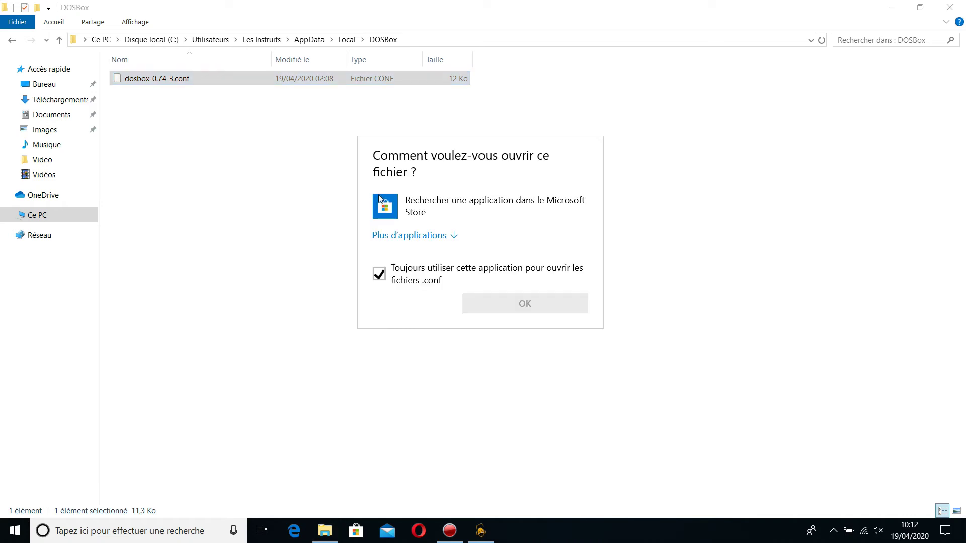
pyautogui.click(439, 236)
pyautogui.click(440, 242)
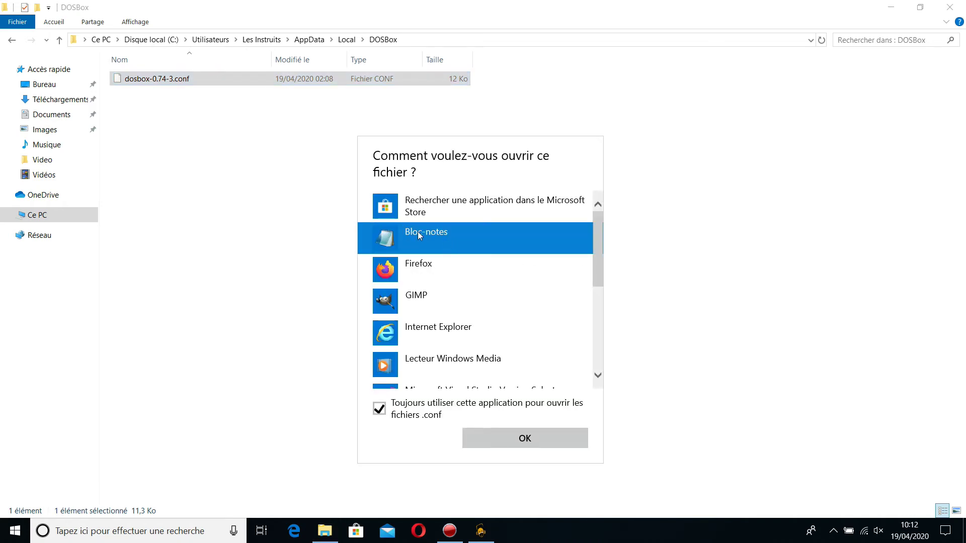
pyautogui.click(538, 438)
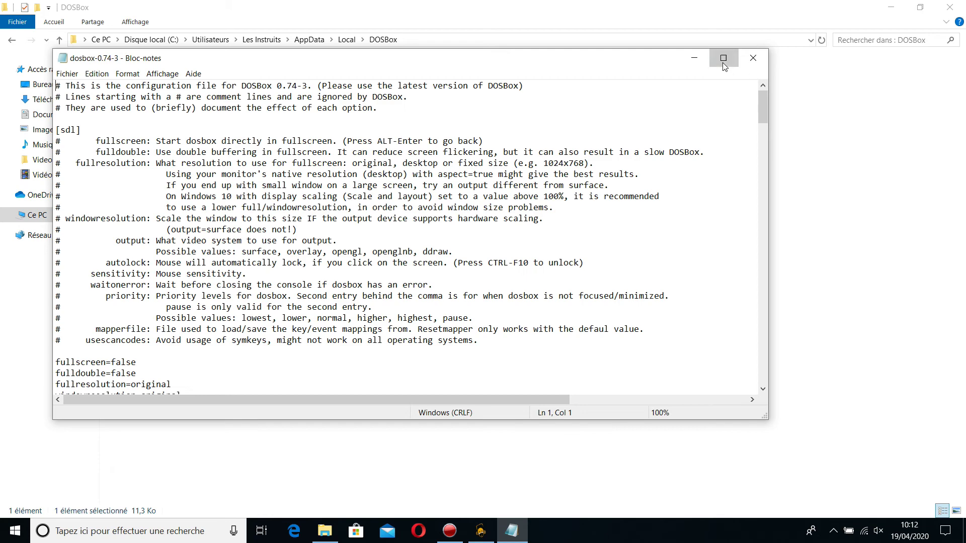
pyautogui.click(723, 58)
# - Add the lines mount c c:\dos, c: and cls at the end of the [autoexec] section
pyautogui.moveTo(954, 81); pyautogui.dragTo(951, 474)
pyautogui.moveTo(54, 432); pyautogui.dragTo(2, 432)
pyautogui.click(10, 467)
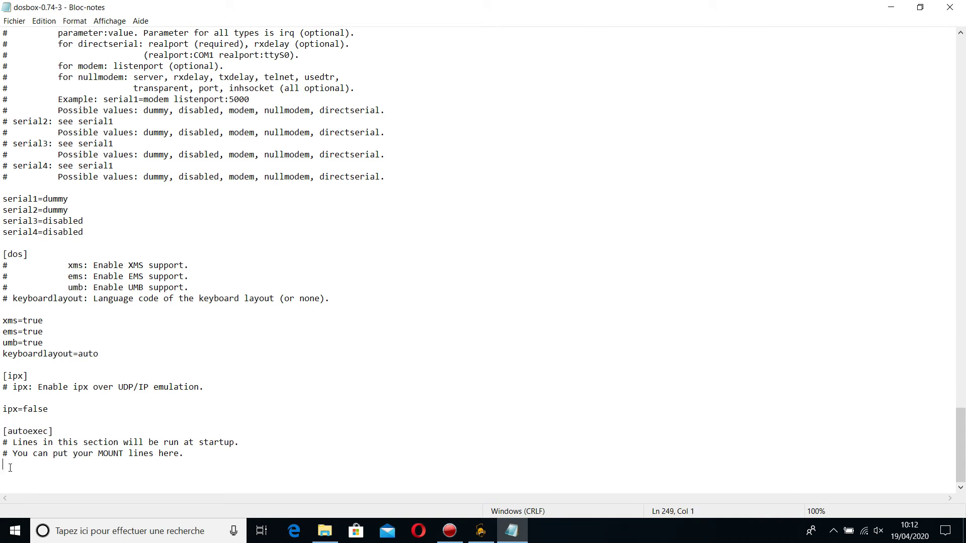
pyautogui.moveTo(184, 453); pyautogui.dragTo(12, 453)
pyautogui.click(14, 478)
pyautogui.write('mount c c:\\dos')
pyautogui.press('Return')
pyautogui.write('c:')
pyautogui.press('Return')
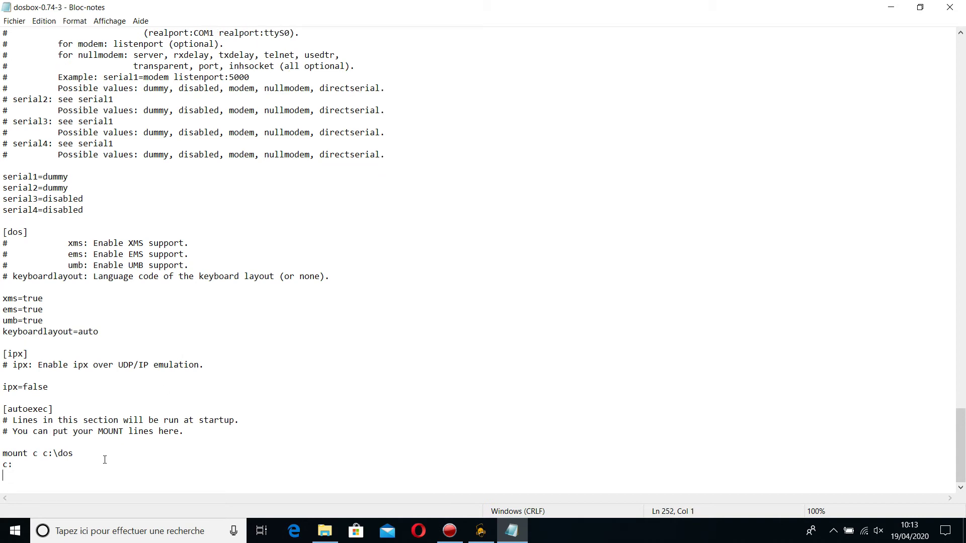
pyautogui.write('cls')
# - Save the dosbox-0.74-3 configuration file and close both Bloc-notes and File Explorer
pyautogui.click(14, 20)
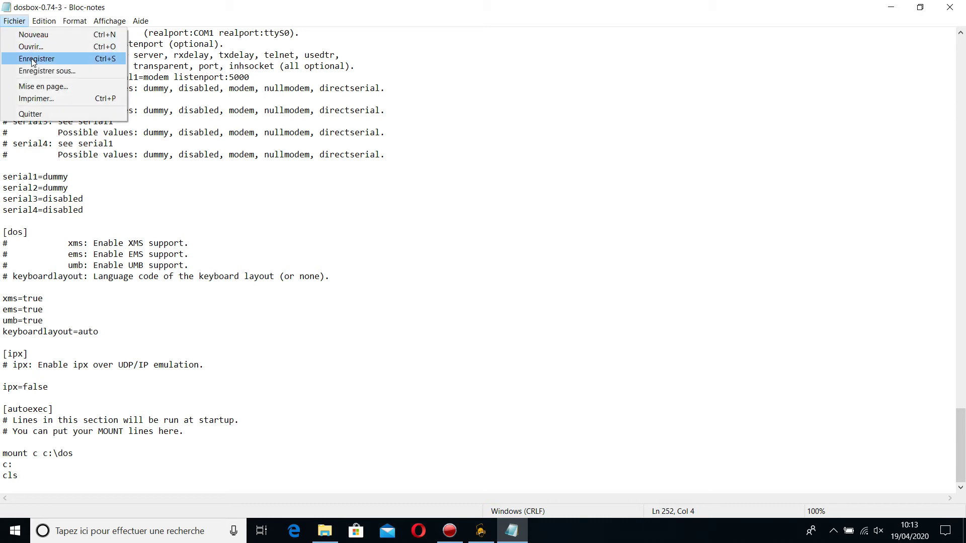
pyautogui.click(36, 59)
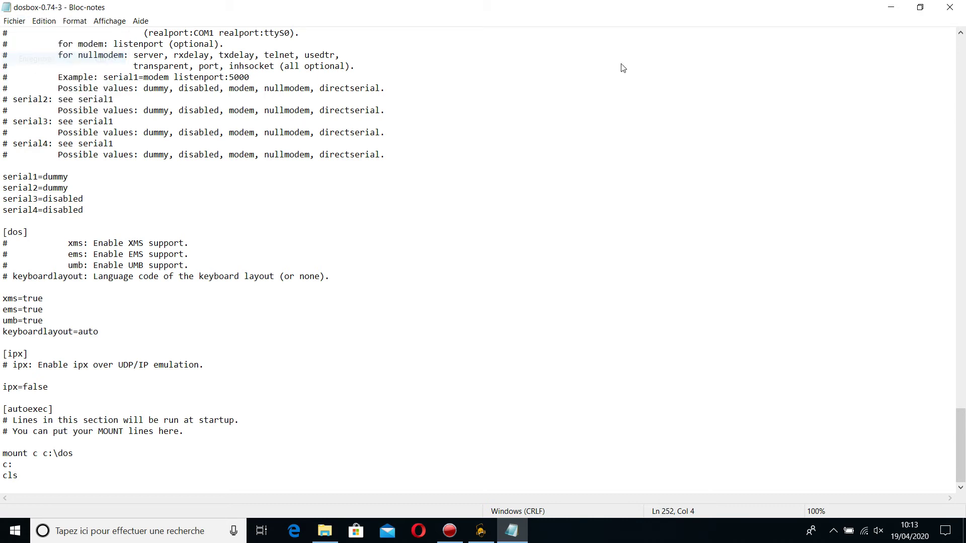
pyautogui.click(952, 6)
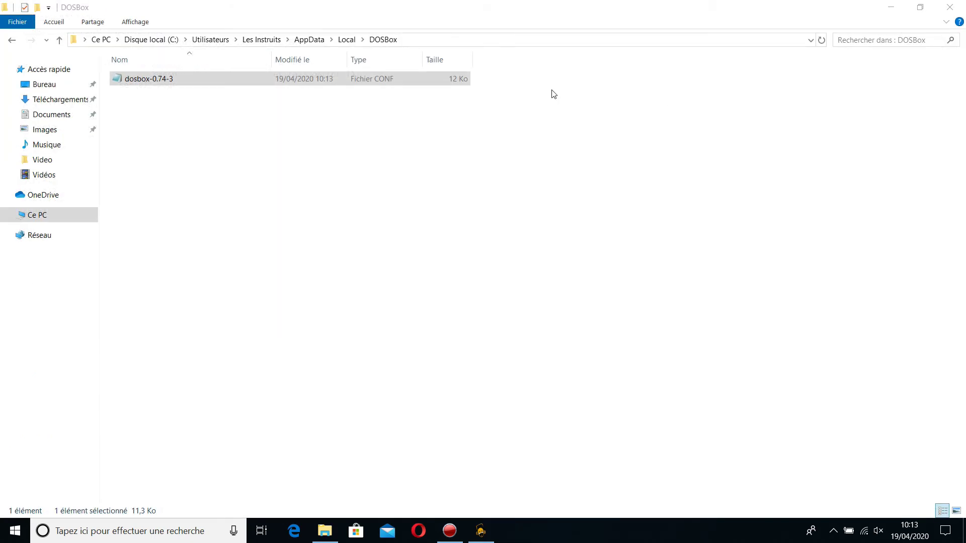
pyautogui.click(950, 7)
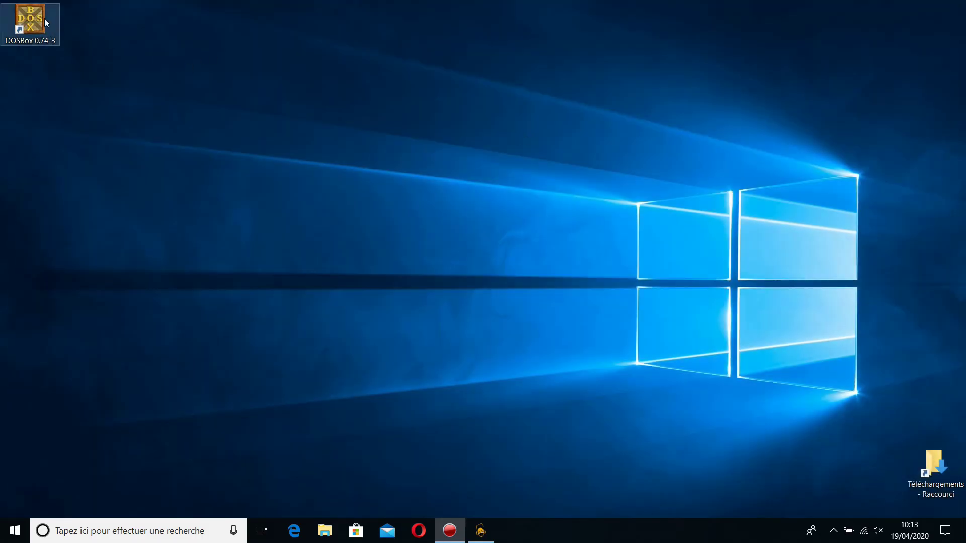
# - Launch DOSBox 0.74-3 to check that drive C is mounted automatically at startup
pyautogui.doubleClick(41, 18)
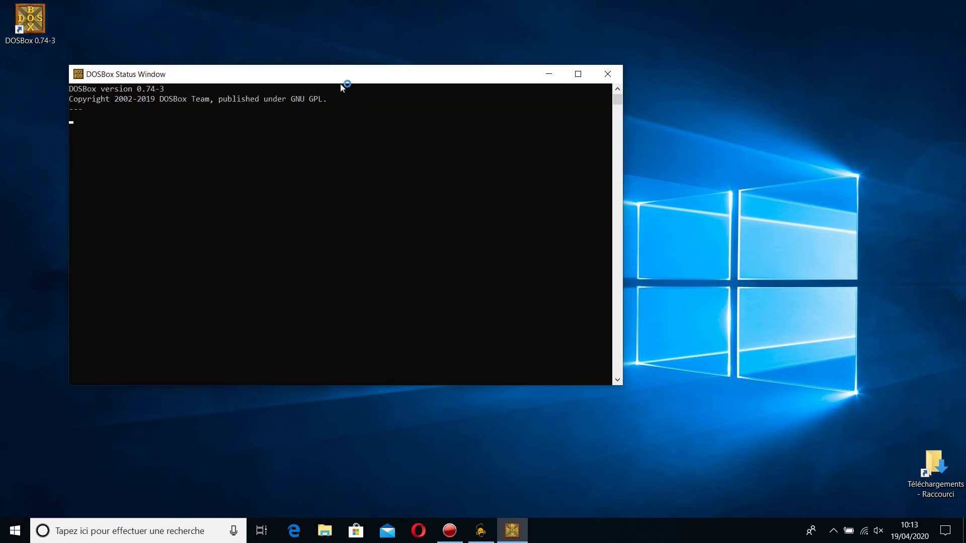
pyautogui.moveTo(349, 75); pyautogui.dragTo(509, 86)
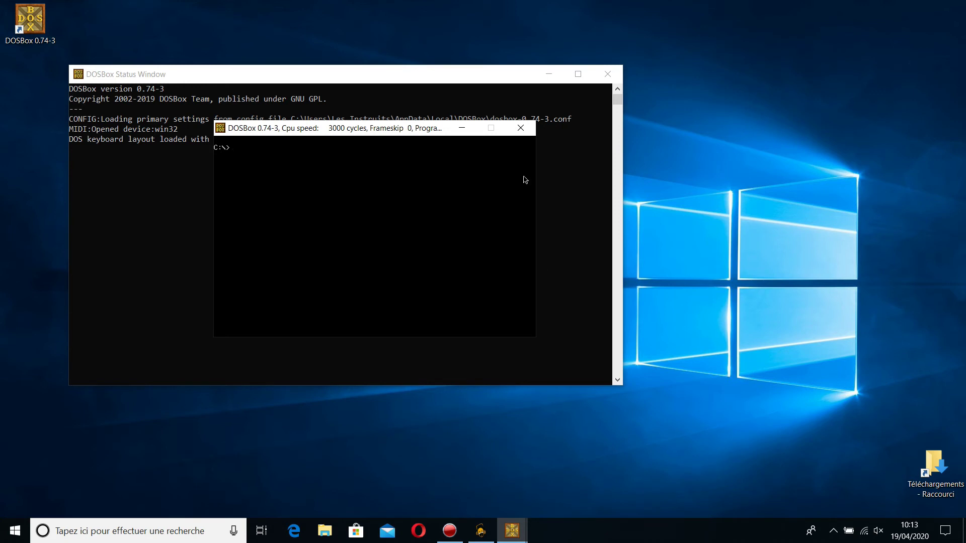
pyautogui.moveTo(426, 132); pyautogui.dragTo(428, 114)
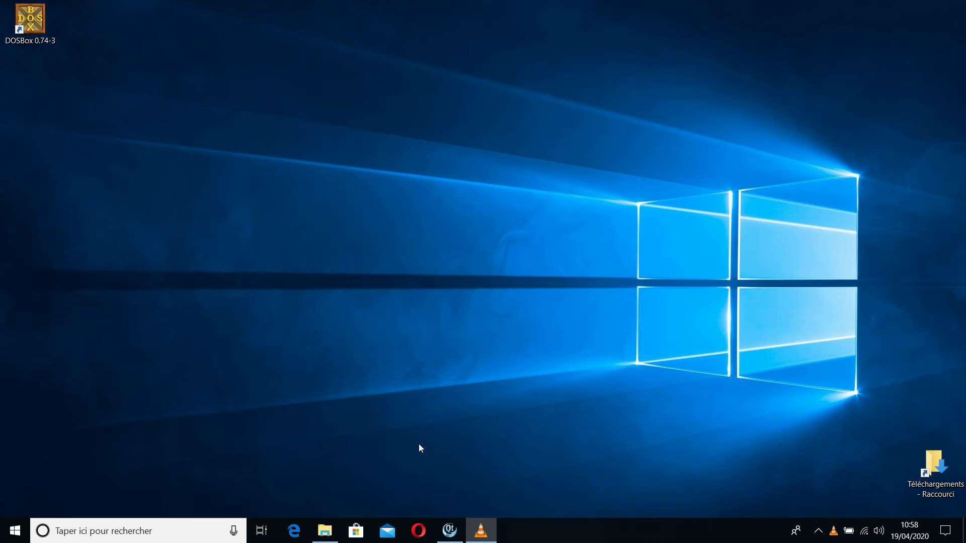
# - Open the DOS folder on Disque local (C:) in File Explorer
pyautogui.click(326, 531)
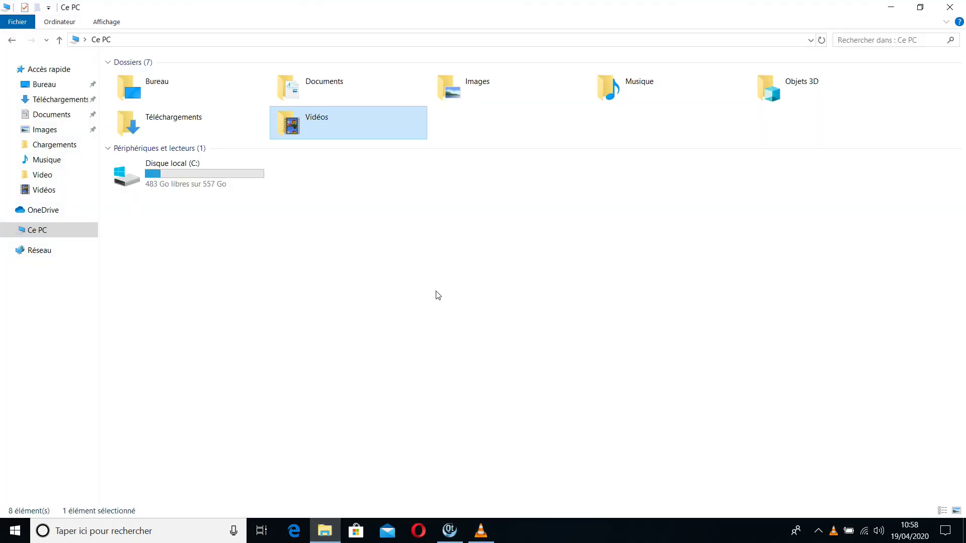
pyautogui.click(438, 295)
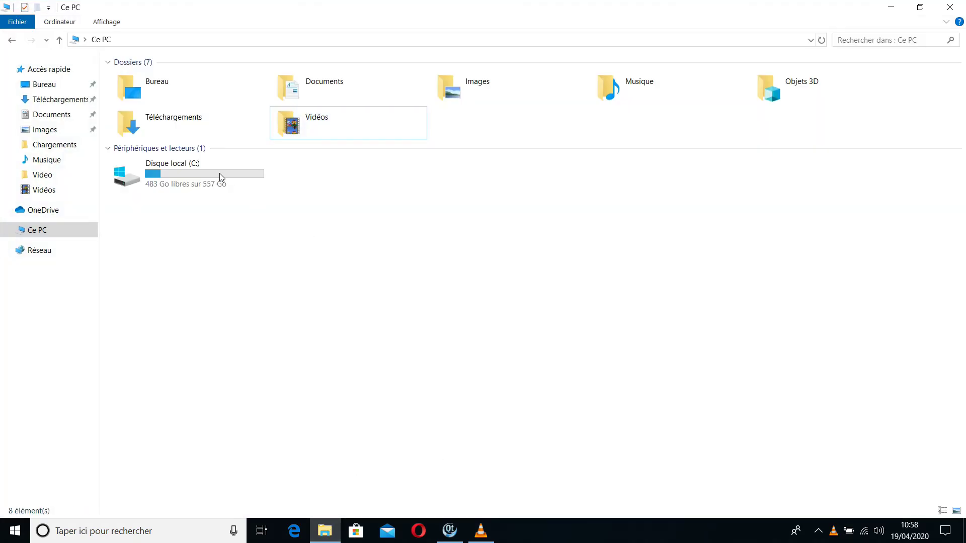
pyautogui.doubleClick(174, 176)
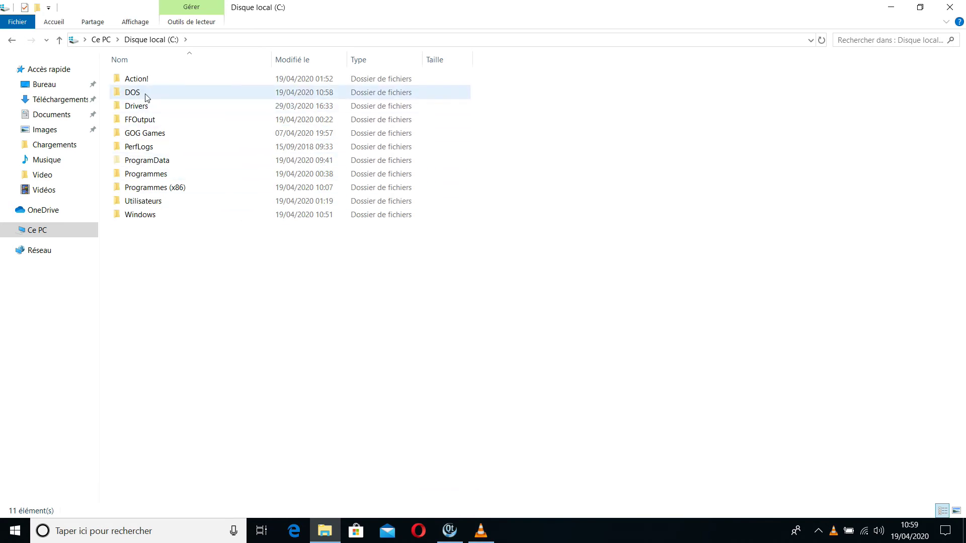
pyautogui.doubleClick(134, 93)
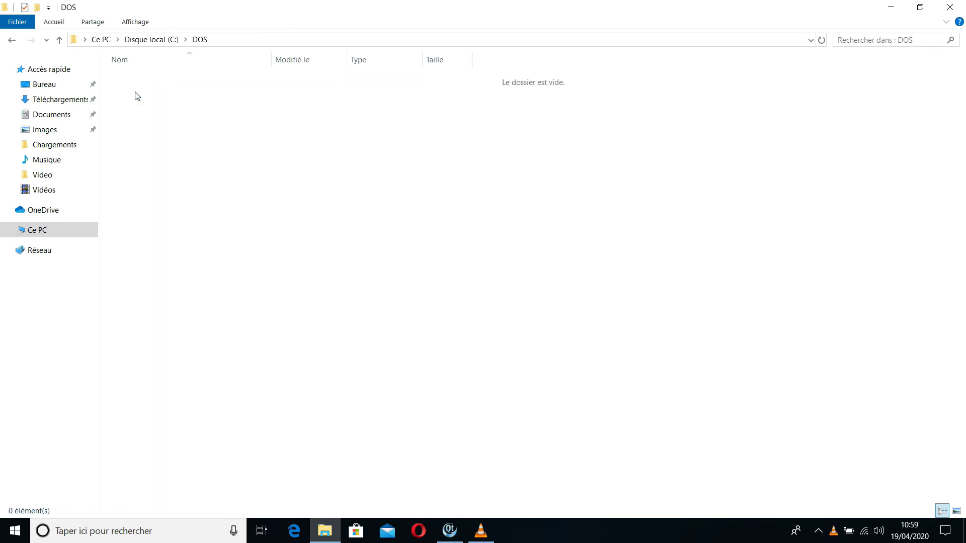
# - Create a folder named JEUX inside C:\DOS and minimize the File Explorer window
pyautogui.rightClick(197, 147)
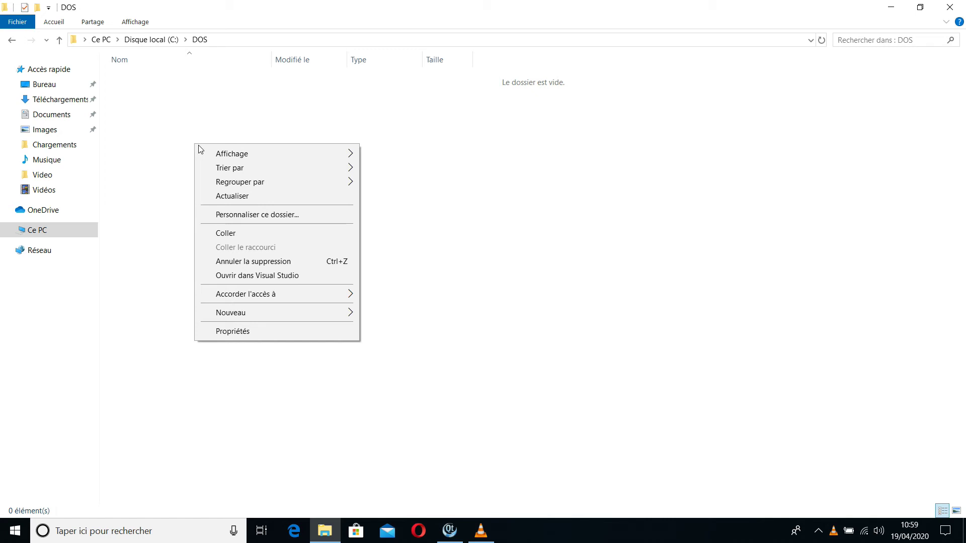
pyautogui.moveTo(301, 310)
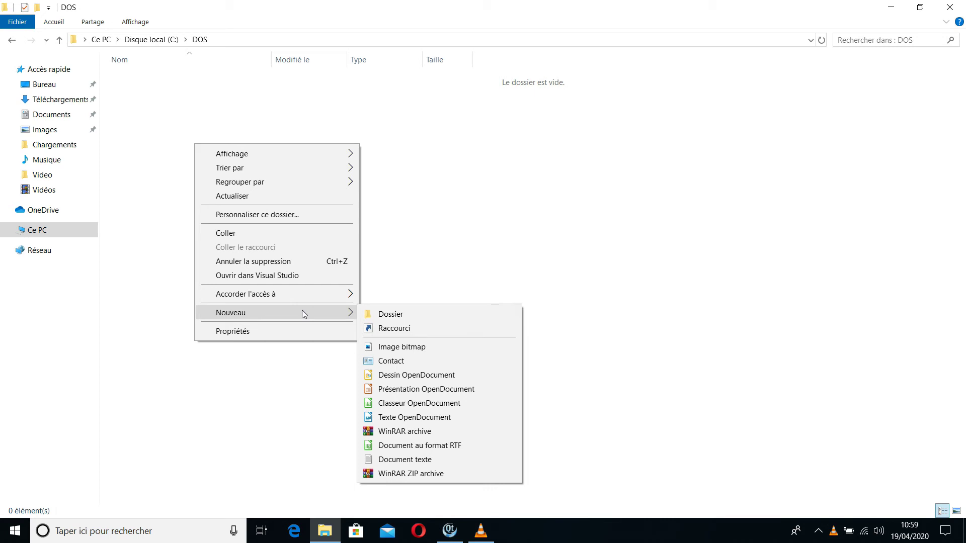
pyautogui.click(381, 314)
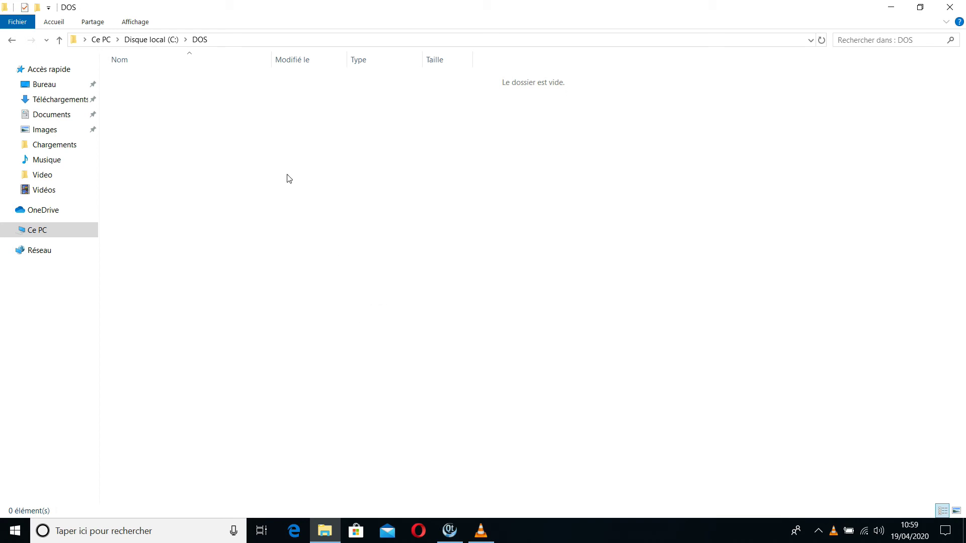
pyautogui.write('JEUX')
pyautogui.press('Return')
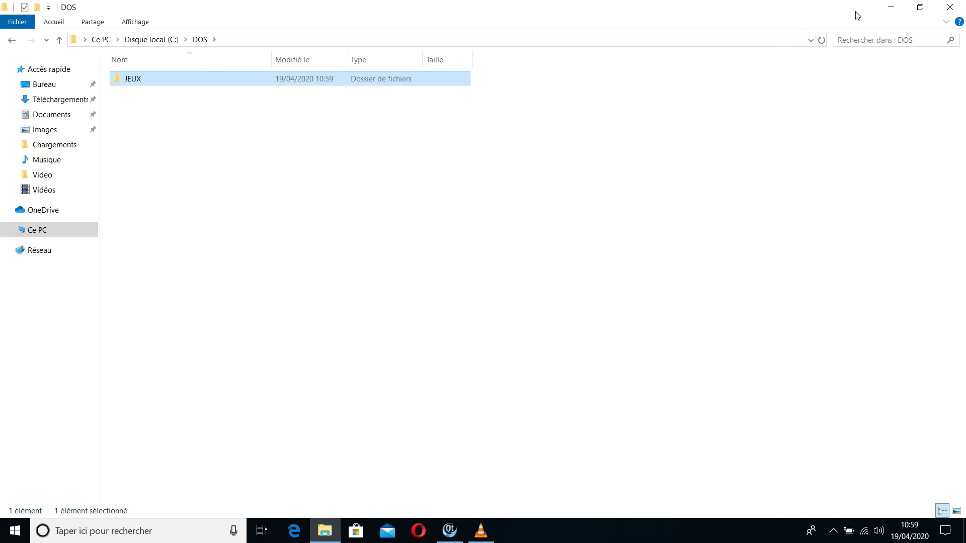
pyautogui.click(890, 7)
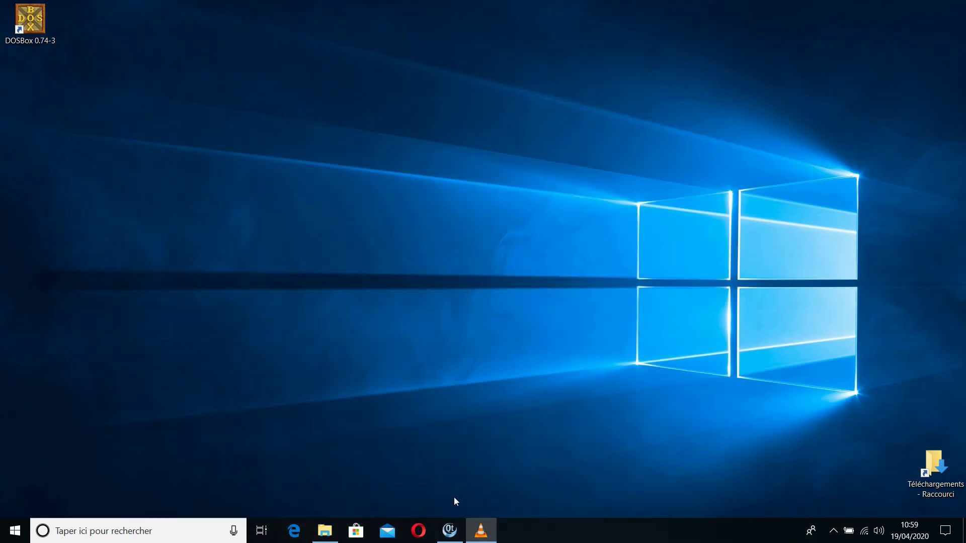
# - Switch to the QtWeb browser, go to the Abandonware France home page and look over its content
pyautogui.click(450, 530)
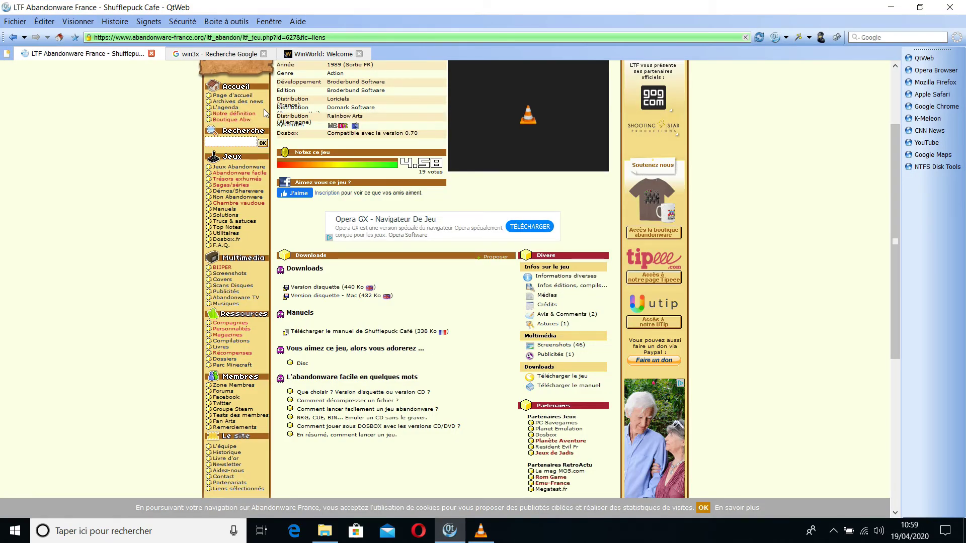
pyautogui.scroll(3, 233, 245)
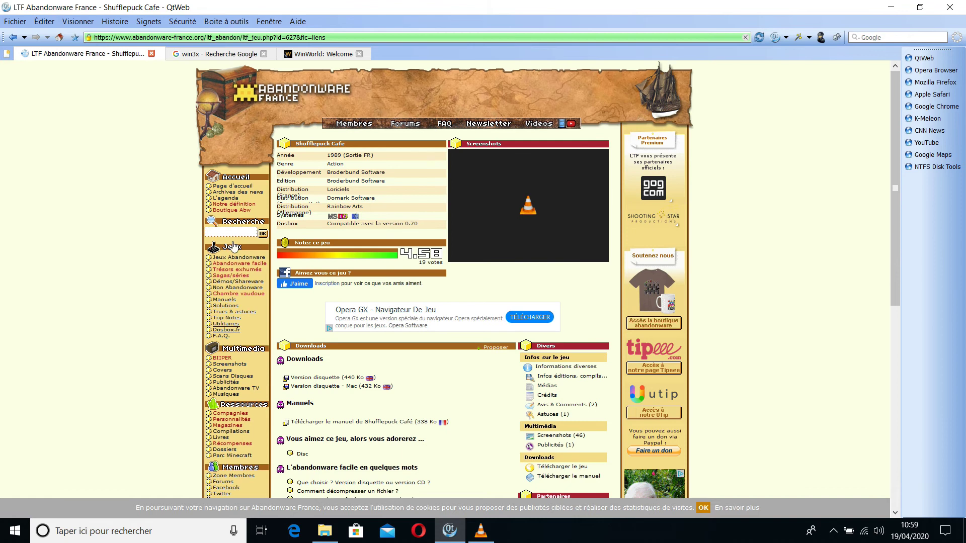
pyautogui.click(283, 96)
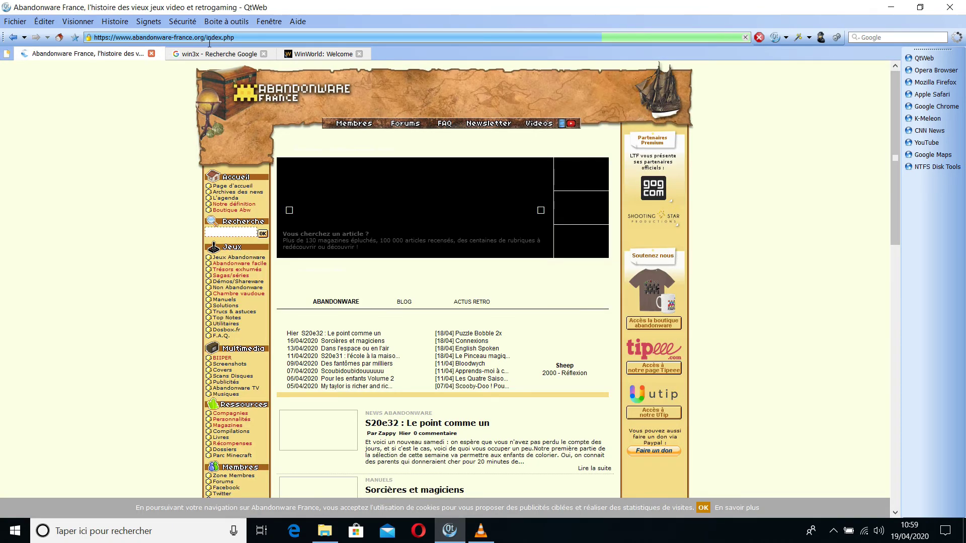
pyautogui.click(181, 37)
pyautogui.scroll(-1, 460, 342)
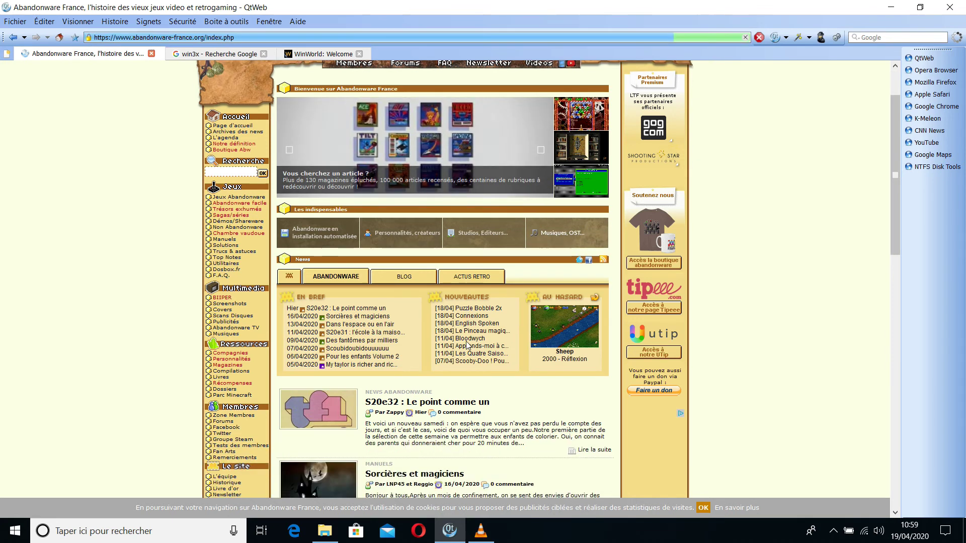
pyautogui.scroll(-1, 742, 270)
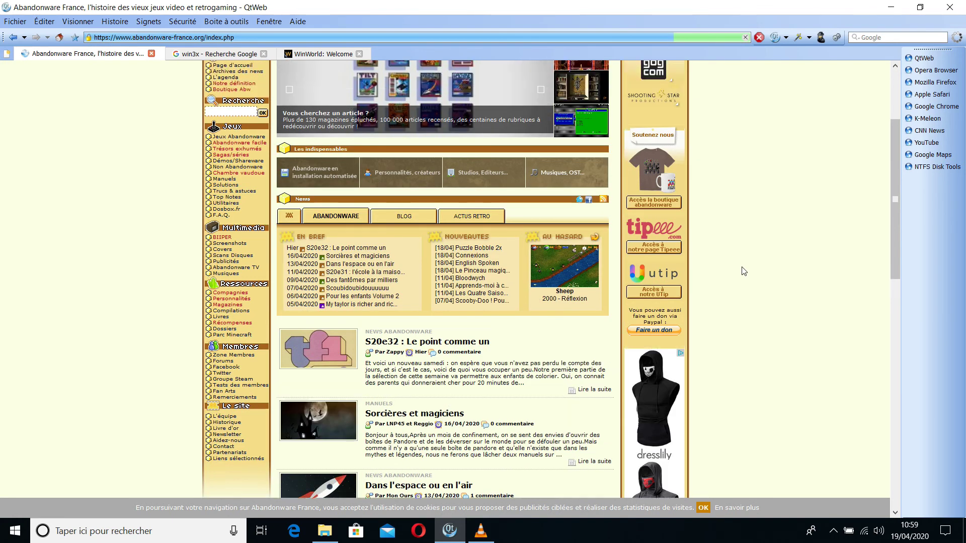
pyautogui.scroll(3, 733, 209)
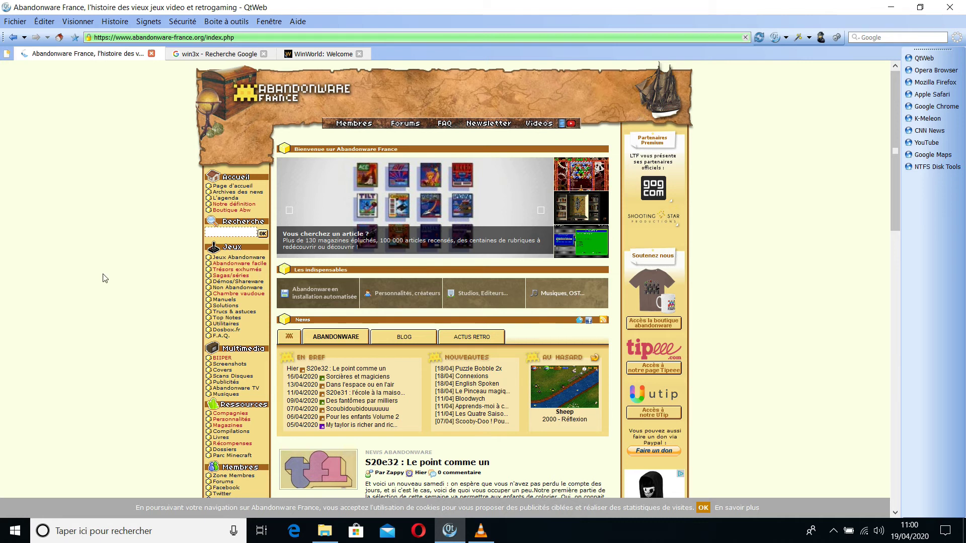
# - Search Abandonware France for shuffle and open the Shufflepuck Cafe game page
pyautogui.click(220, 232)
pyautogui.click(263, 234)
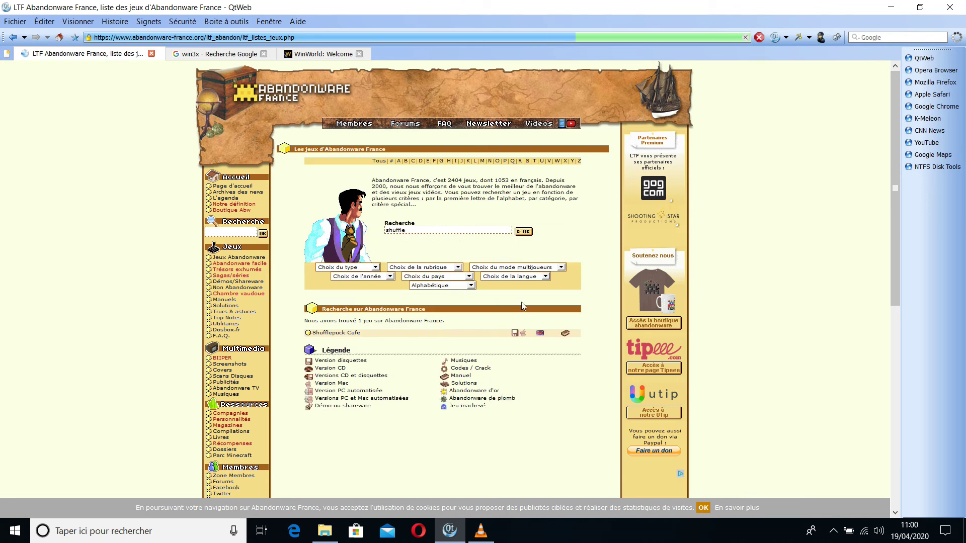
pyautogui.scroll(-2, 758, 276)
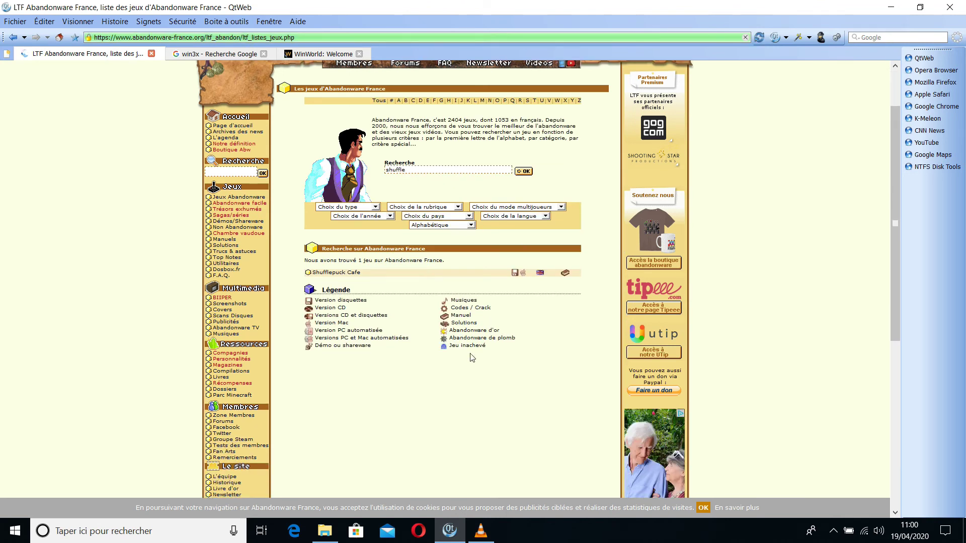
pyautogui.scroll(-1, 562, 406)
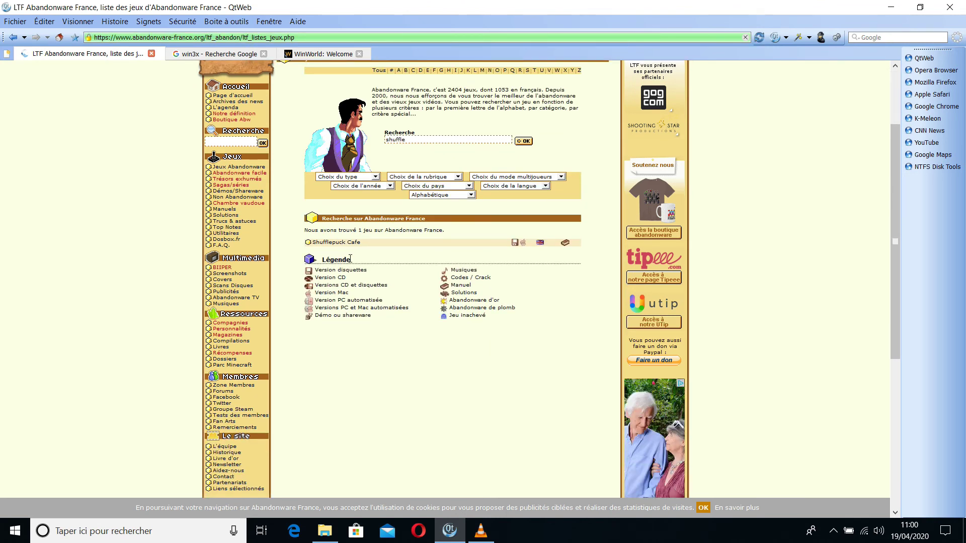
pyautogui.click(336, 244)
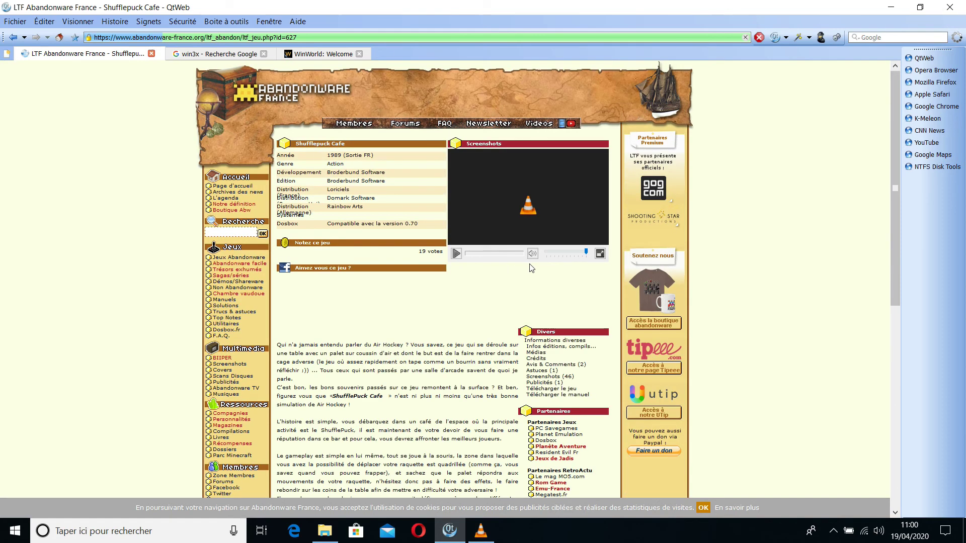
# - Review the Shufflepuck Cafe game information and open the page for downloading the game
pyautogui.scroll(-1, 519, 289)
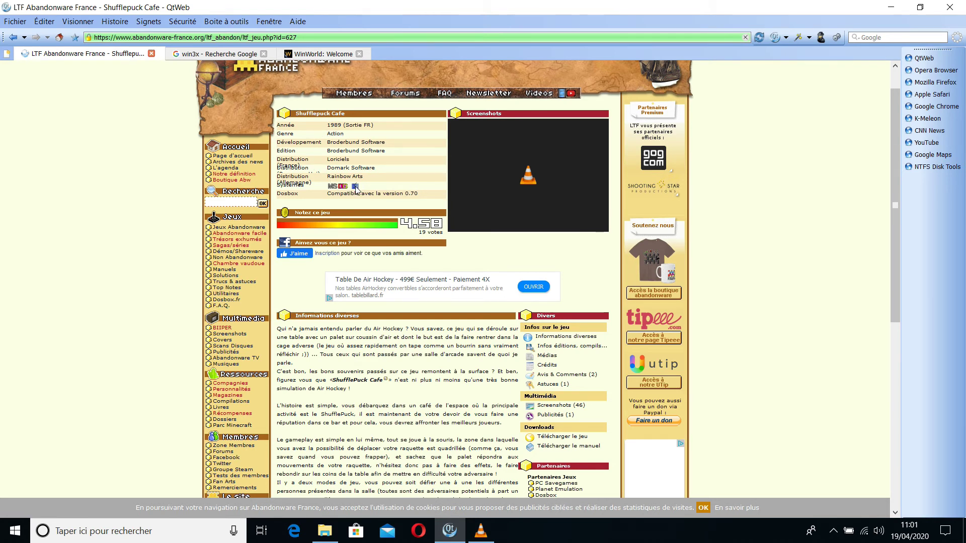
pyautogui.scroll(-2, 452, 274)
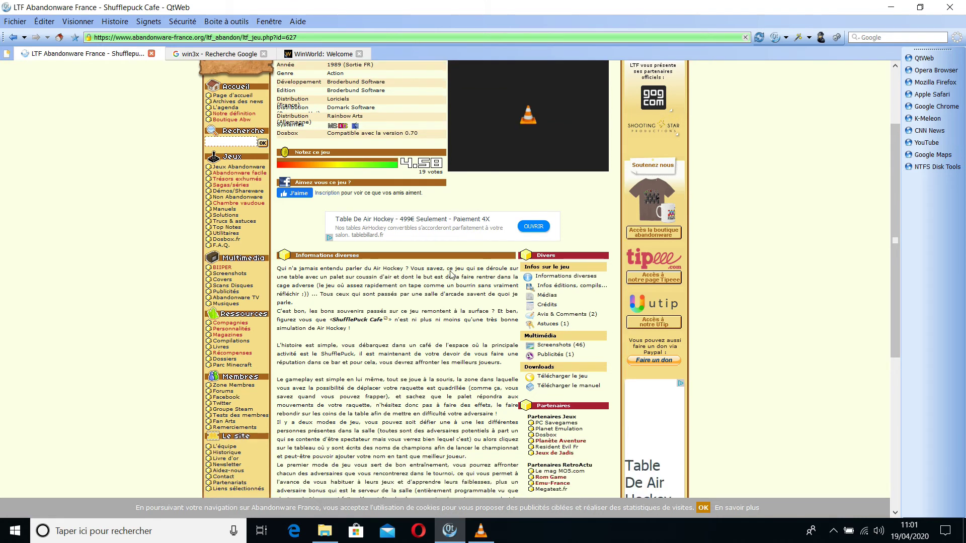
pyautogui.scroll(-1, 495, 297)
pyautogui.scroll(-1, 541, 318)
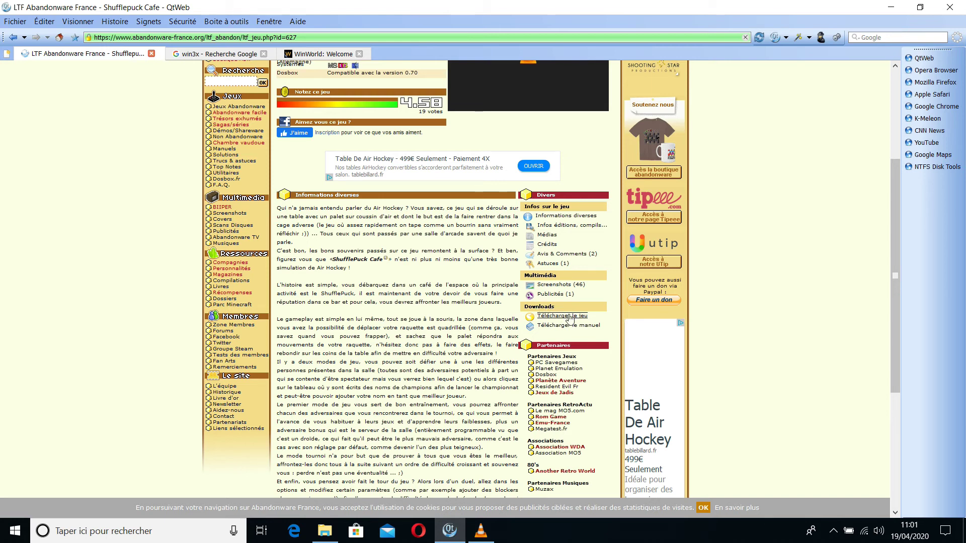
pyautogui.click(566, 316)
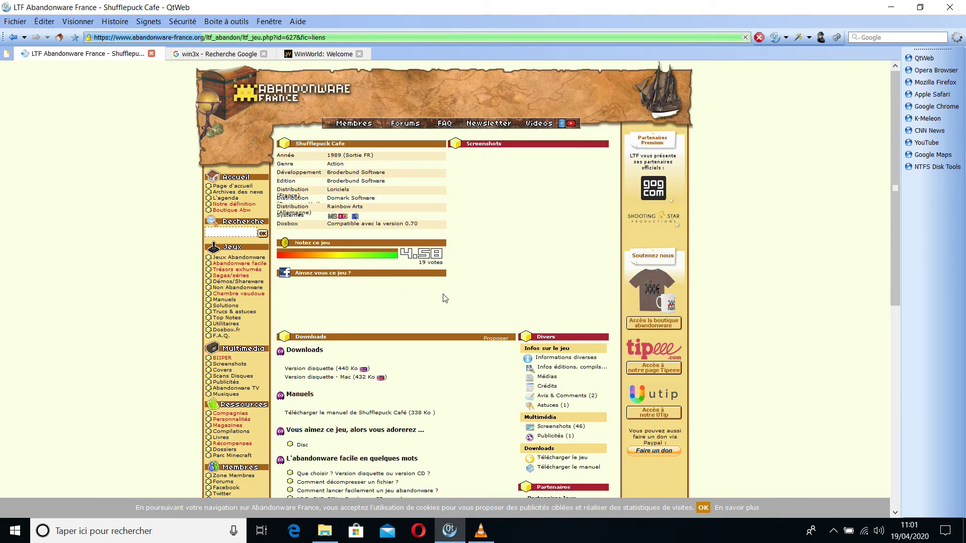
# - Show the download options for the 440 Ko floppy version of Shufflepuck Cafe, close them and minimize the browser
pyautogui.scroll(-2, 446, 299)
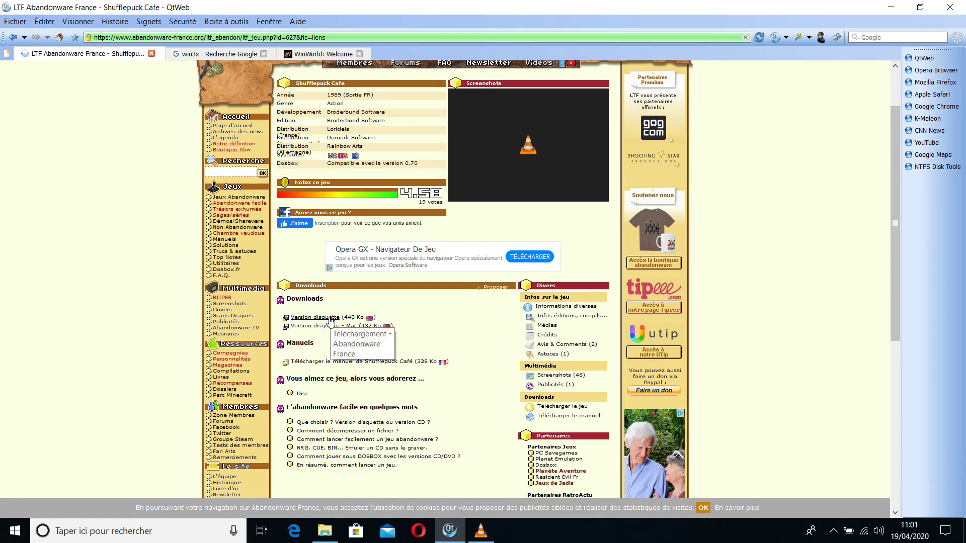
pyautogui.click(330, 318)
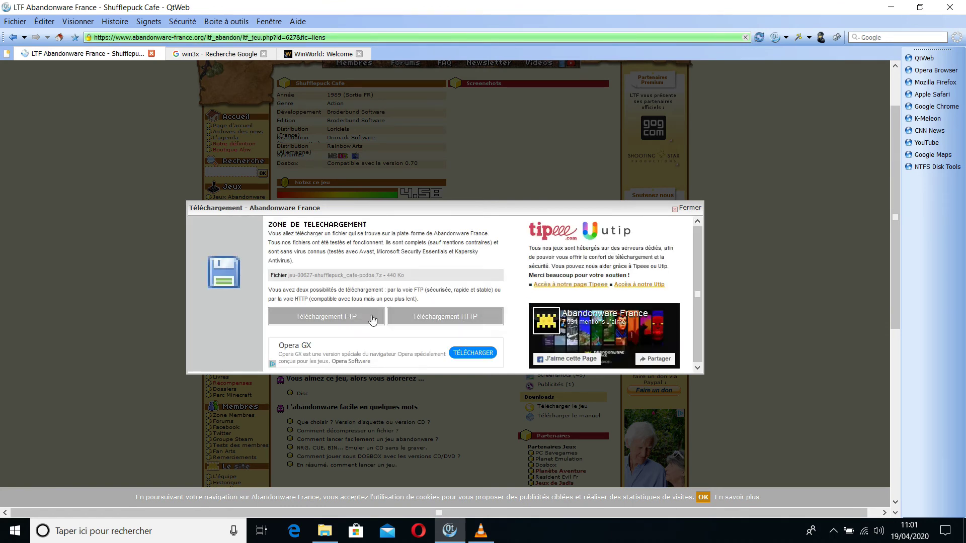
pyautogui.click(690, 210)
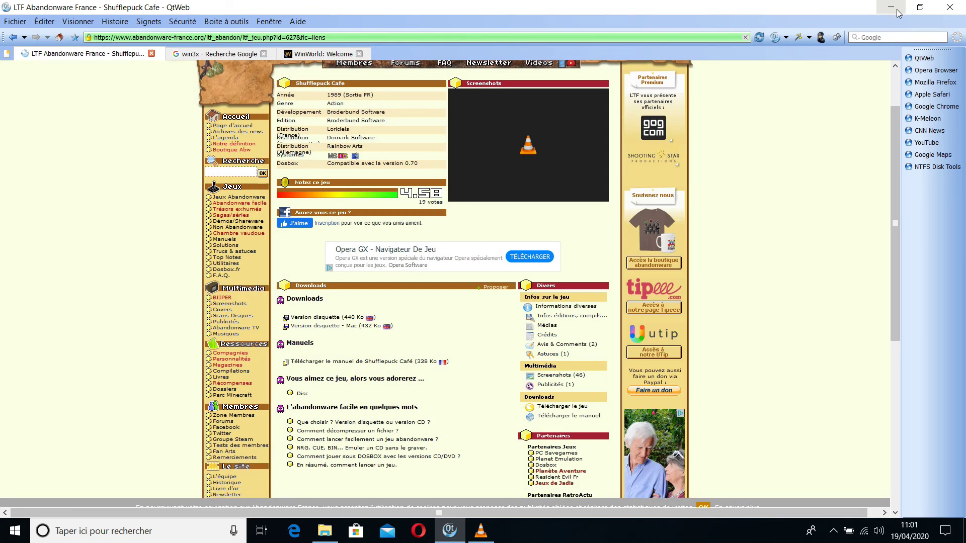
pyautogui.click(891, 7)
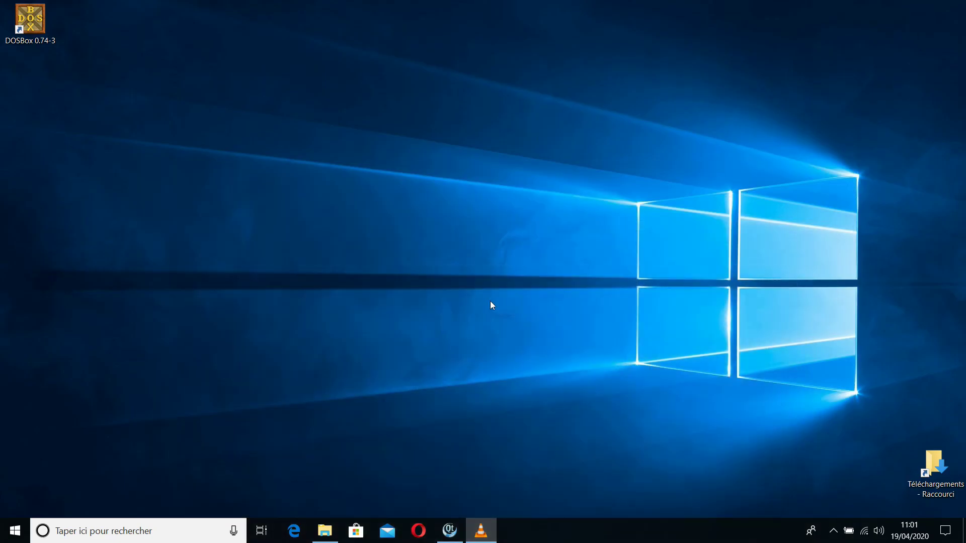
# - Open the Chargements folder inside Documents in a new File Explorer window
pyautogui.doubleClick(935, 458)
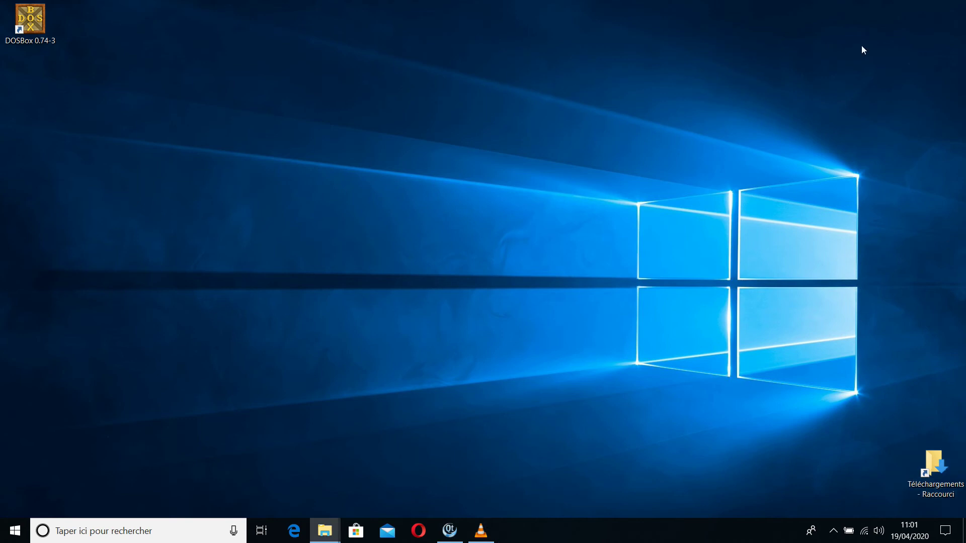
pyautogui.moveTo(893, 383); pyautogui.dragTo(339, 69)
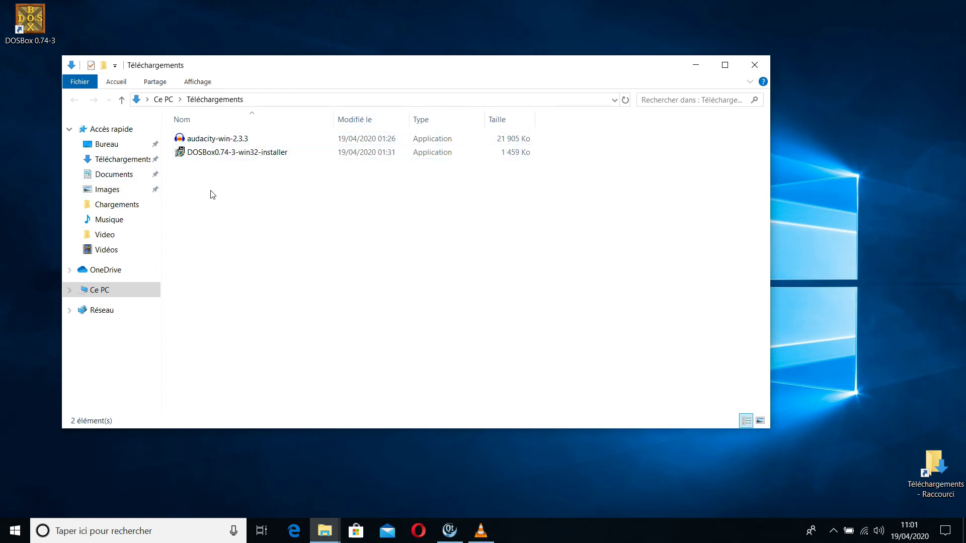
pyautogui.click(113, 175)
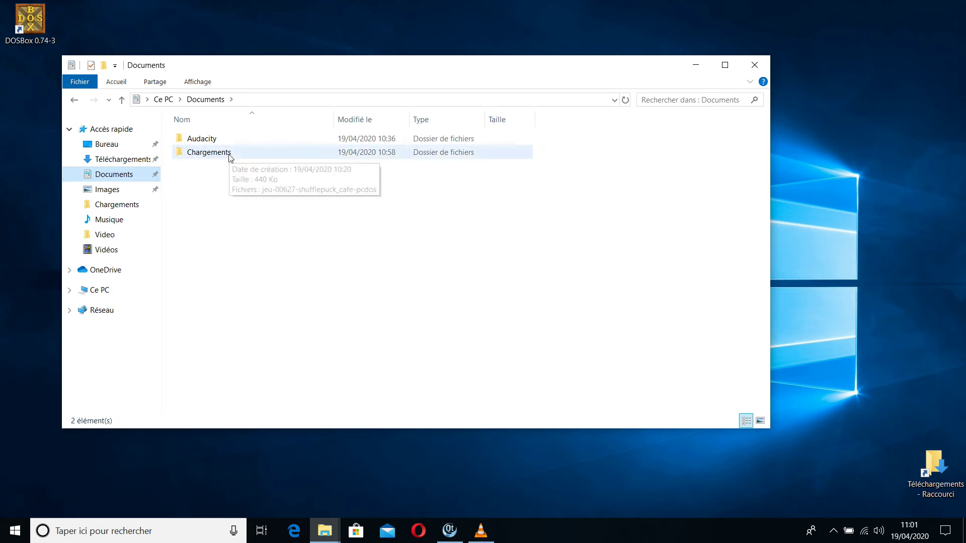
pyautogui.click(214, 153)
pyautogui.doubleClick(213, 153)
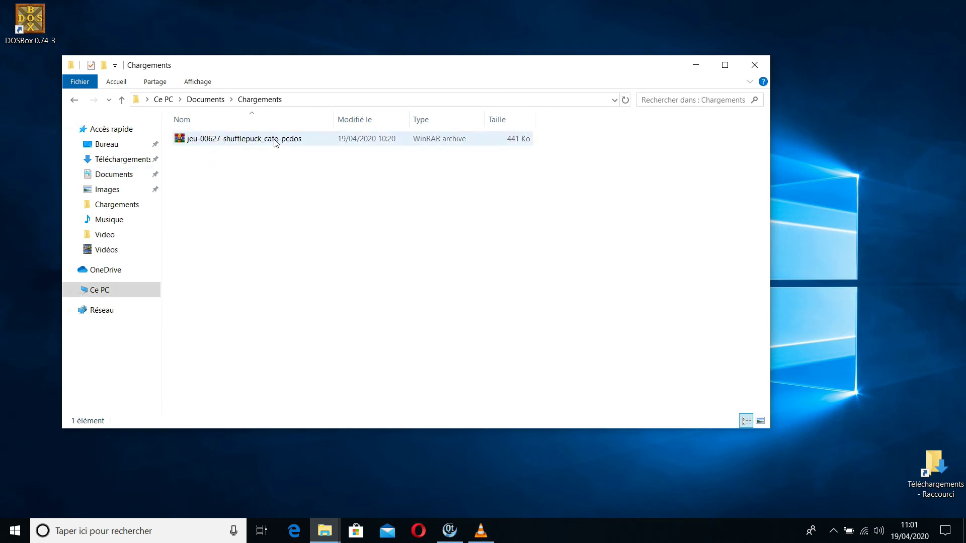
# - Extract the jeu-00627-shufflepuck_cafe-pcdos archive with WinRAR into a folder of the same name in Chargements
pyautogui.click(233, 141)
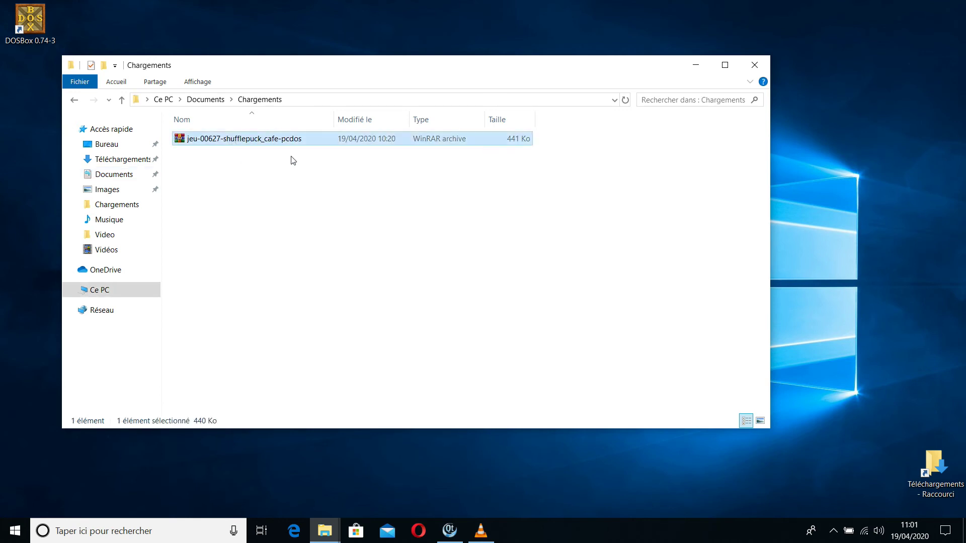
pyautogui.rightClick(250, 145)
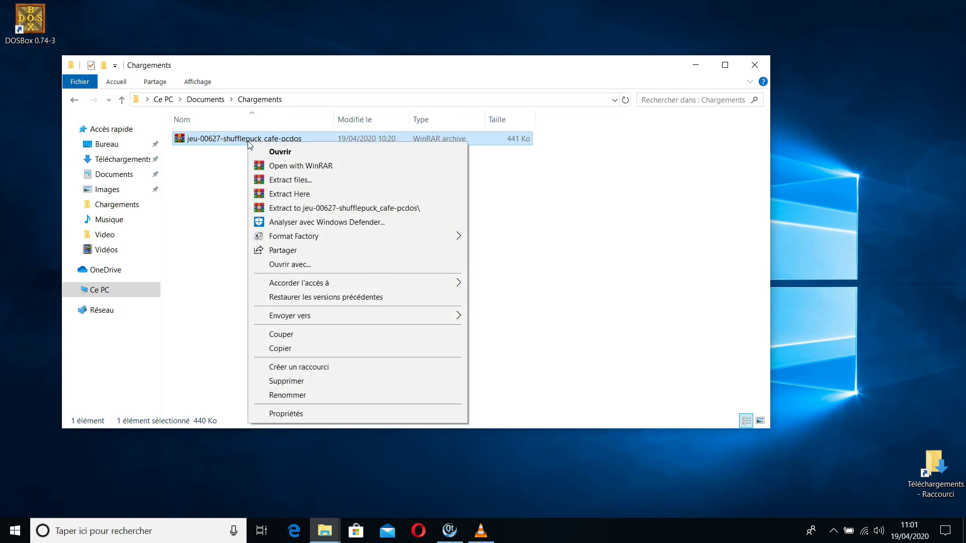
pyautogui.click(292, 180)
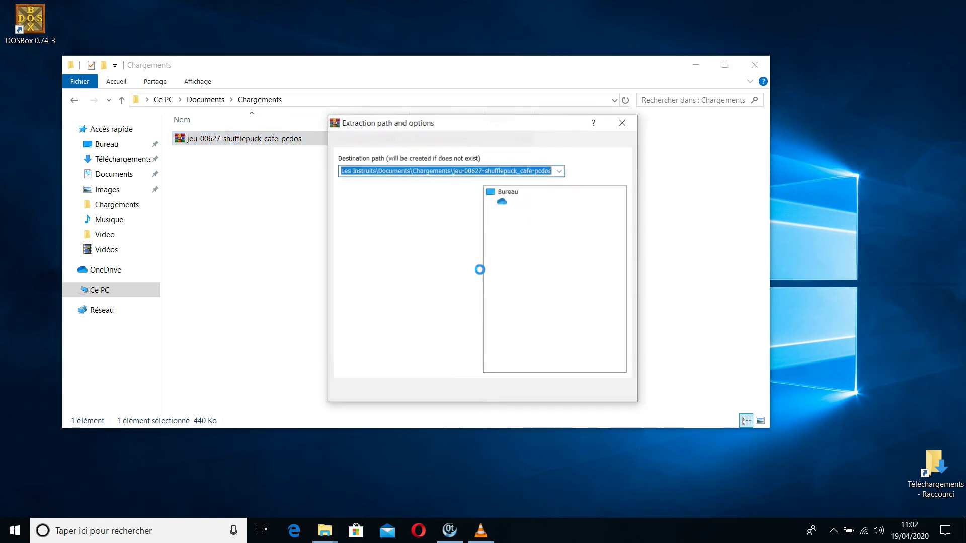
pyautogui.click(517, 392)
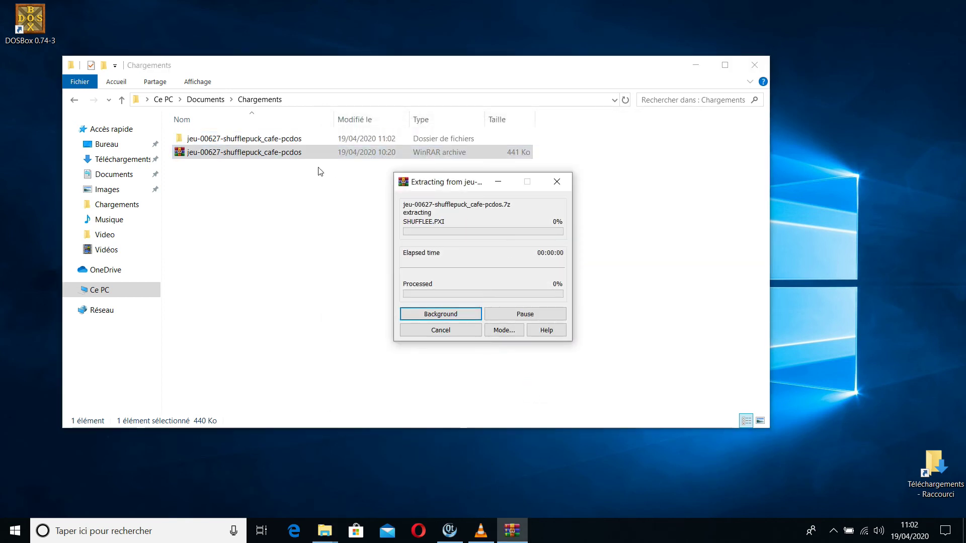
# - Move the ShuffleC folder from the extracted jeu-00627-shufflepuck_cafe-pcdos folder into C:\DOS\JEUX and close File Explorer
pyautogui.click(266, 141)
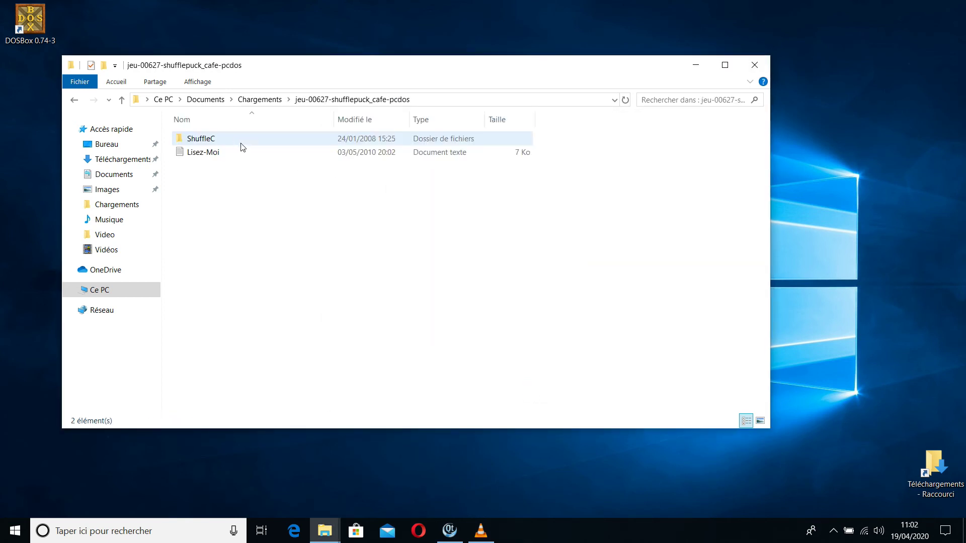
pyautogui.click(209, 141)
pyautogui.rightClick(209, 141)
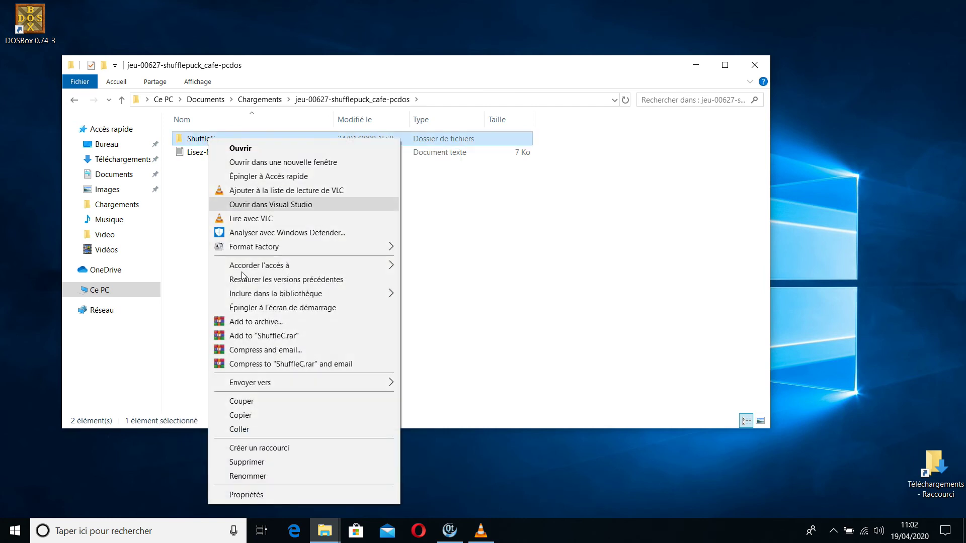
pyautogui.click(231, 399)
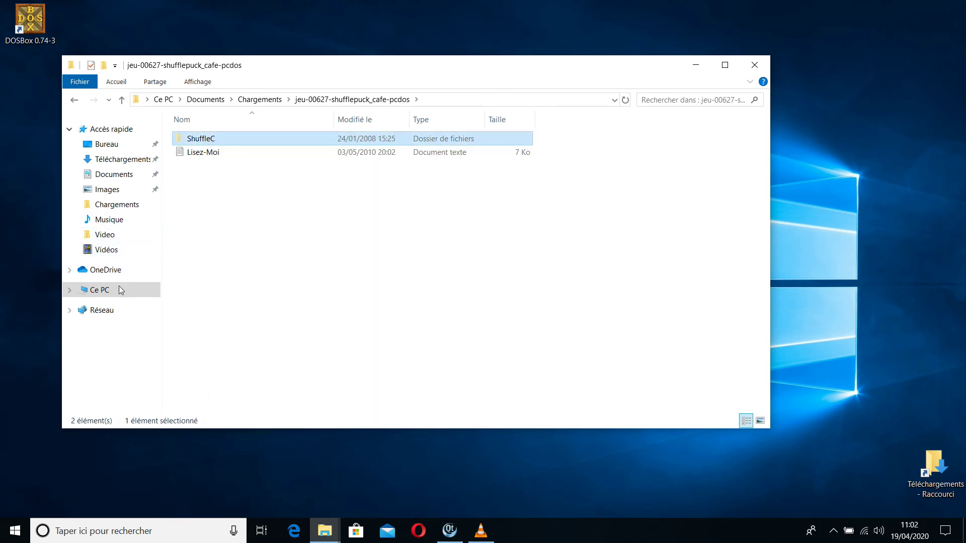
pyautogui.click(102, 294)
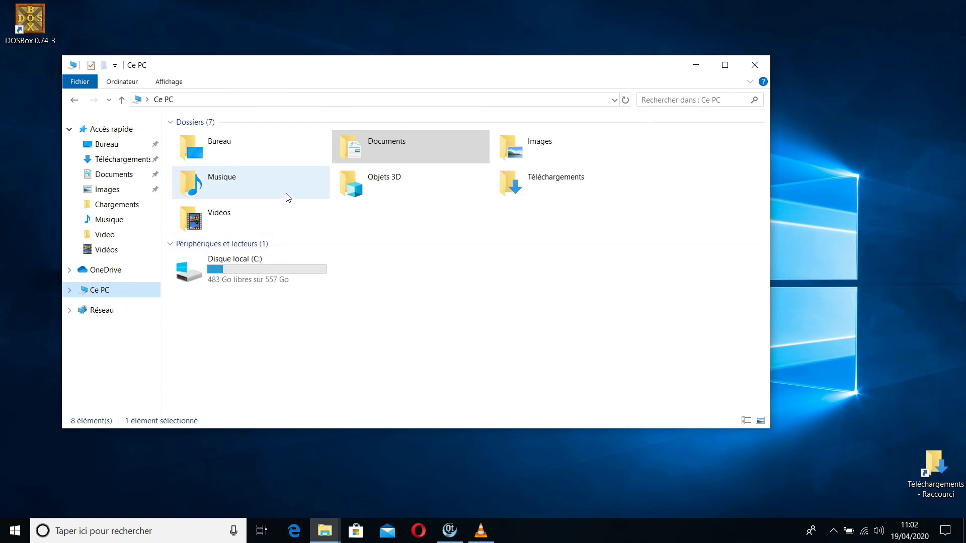
pyautogui.doubleClick(245, 273)
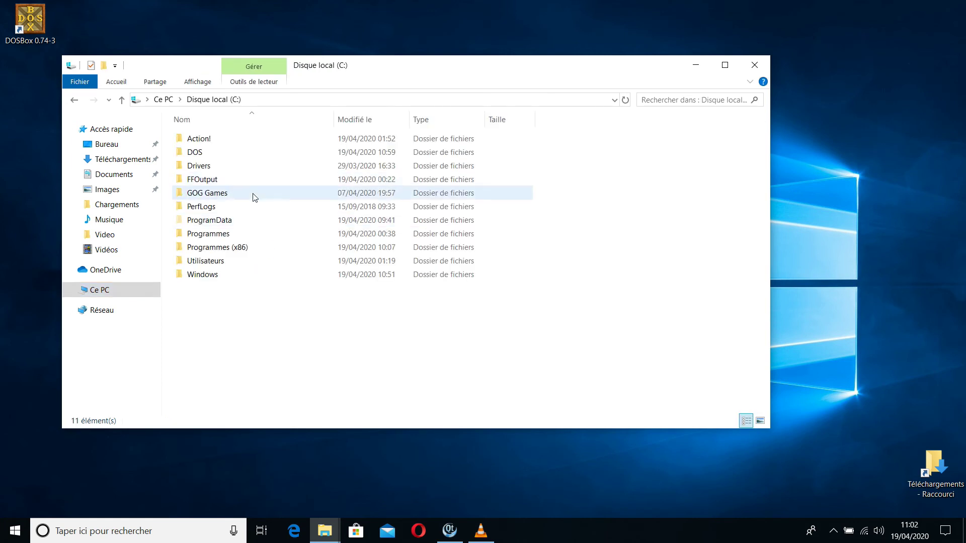
pyautogui.doubleClick(195, 152)
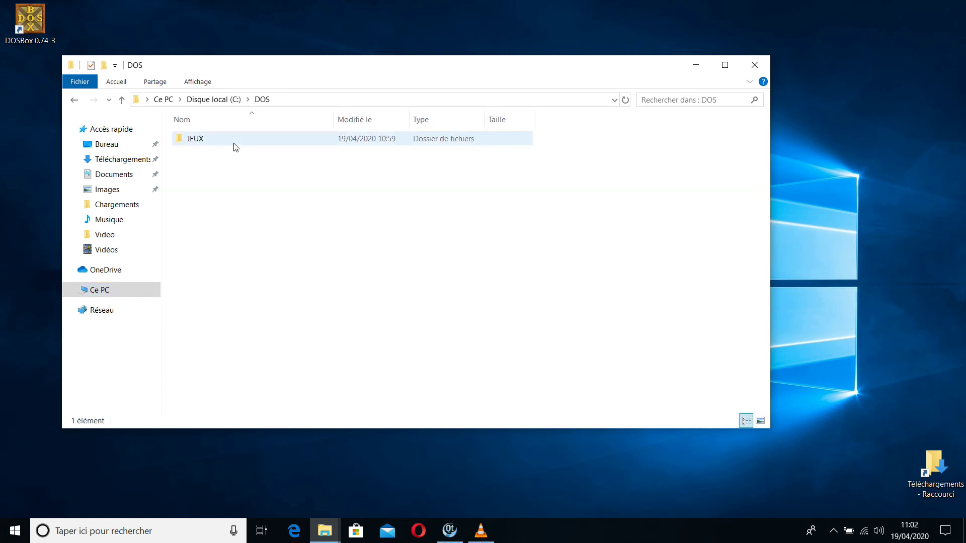
pyautogui.doubleClick(197, 143)
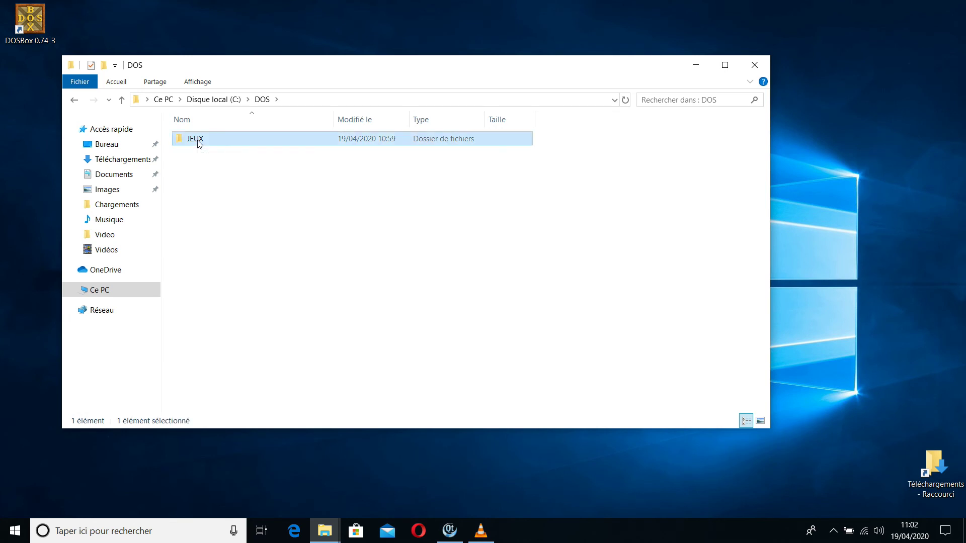
pyautogui.rightClick(239, 154)
pyautogui.click(281, 246)
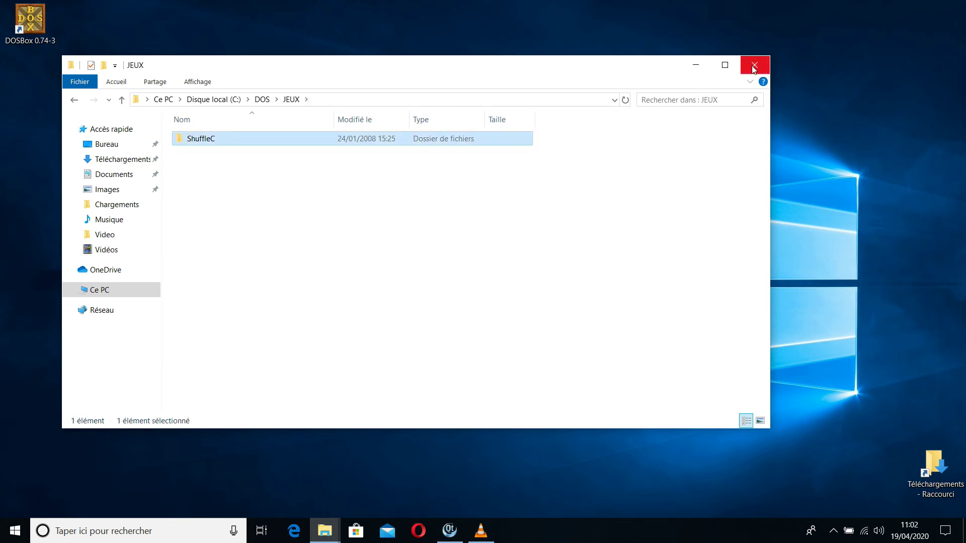
pyautogui.doubleClick(230, 145)
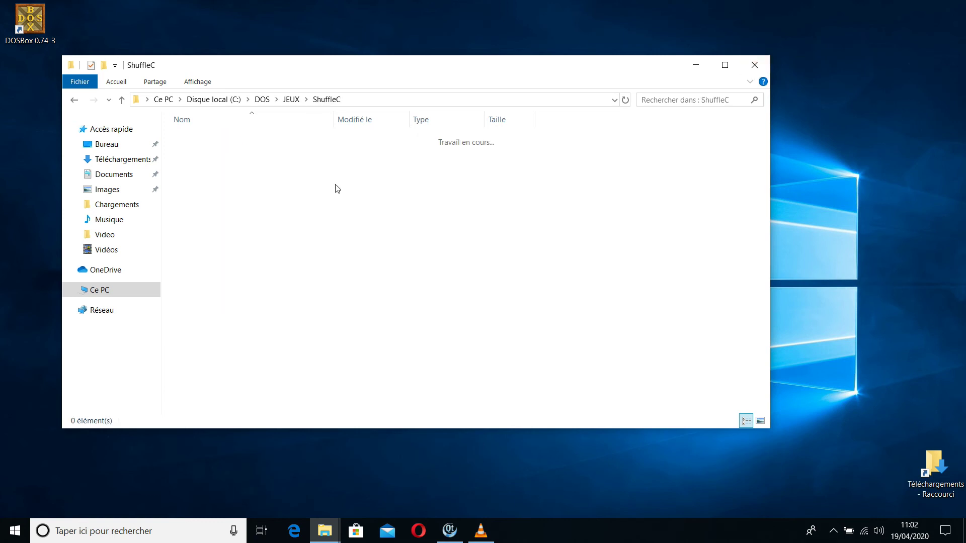
pyautogui.click(754, 65)
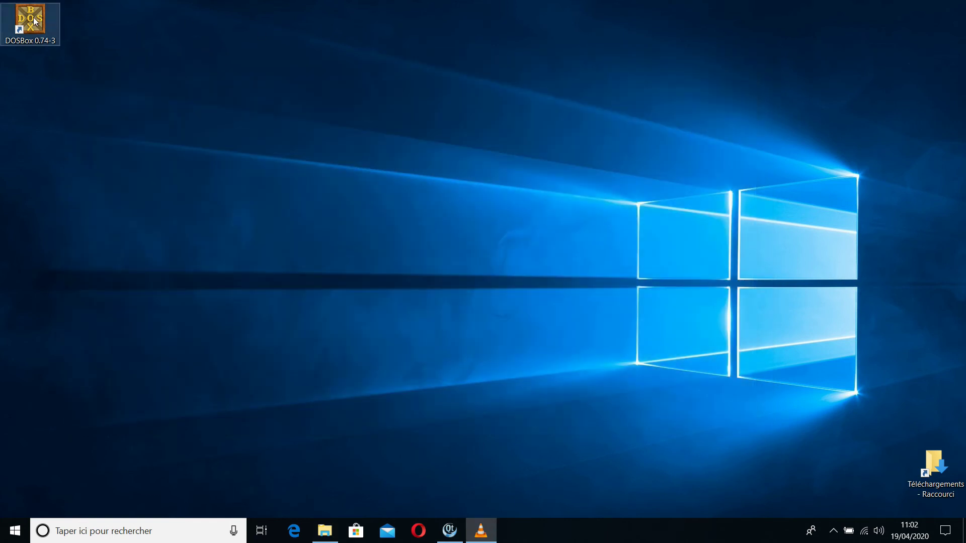
# - Start DOSBox 0.74-3, list the root of drive C, and change to the jeux directory and list it
pyautogui.doubleClick(35, 21)
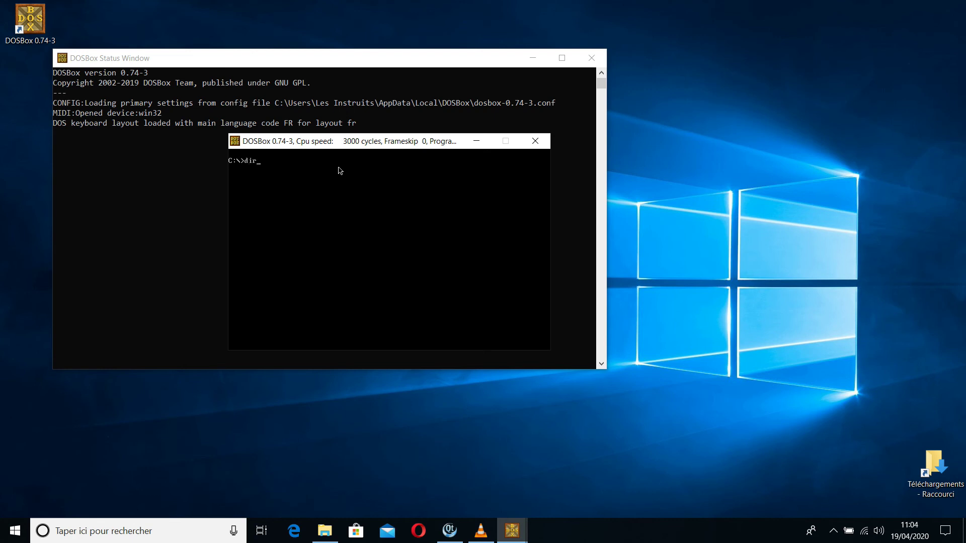
pyautogui.press('Return')
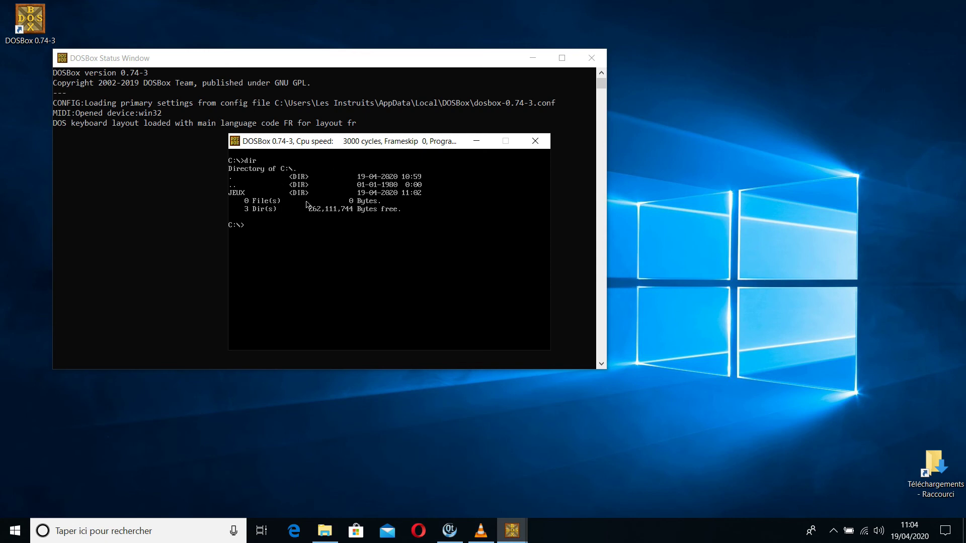
pyautogui.write('cd jeux')
pyautogui.press('Return')
pyautogui.write('dir')
pyautogui.press('Return')
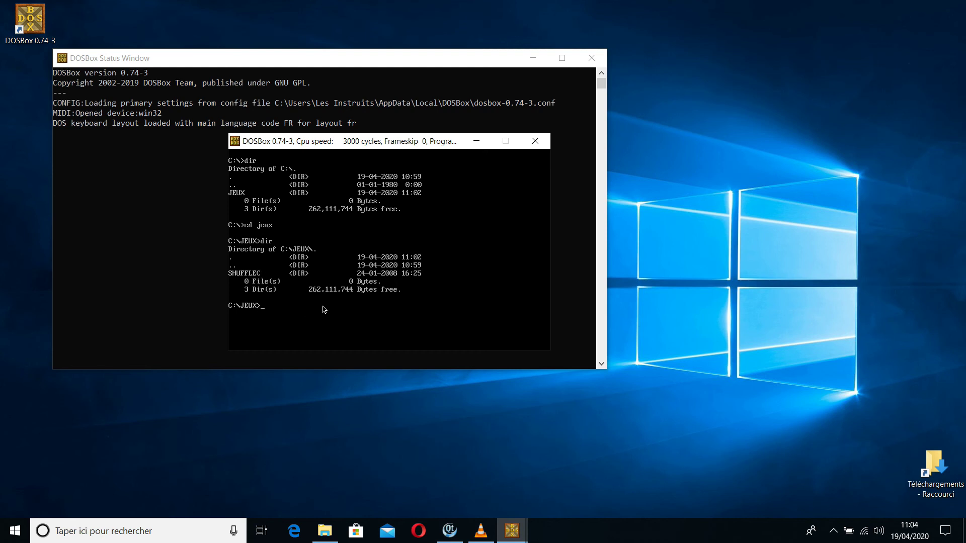
# - Change to the shufflec directory and list its files
pyautogui.write('cd shufflec')
pyautogui.press('Return')
pyautogui.write('dir')
pyautogui.press('Return')
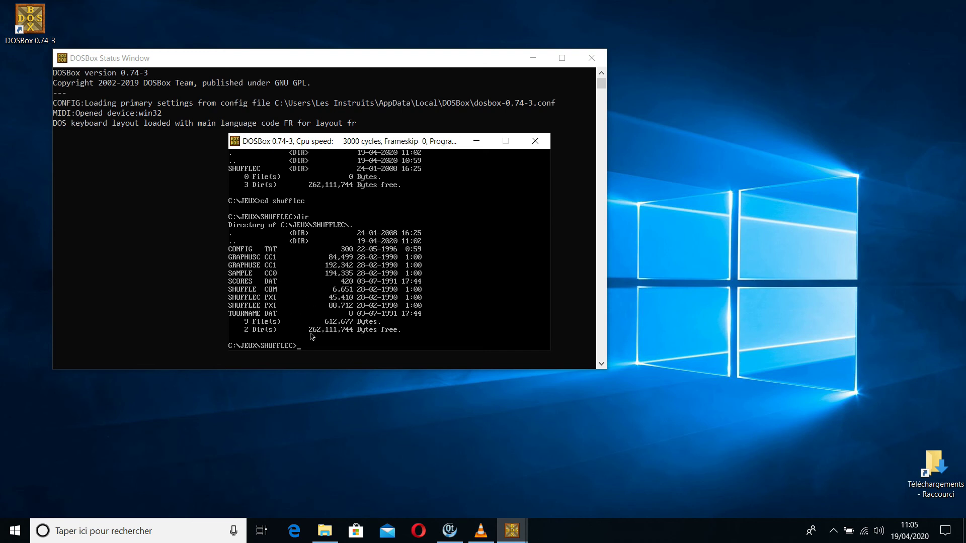
# - Try cd c: and cd c for leaving the game directory, and return to the drive's root with cd c:\
pyautogui.write('cd c:')
pyautogui.press('Return')
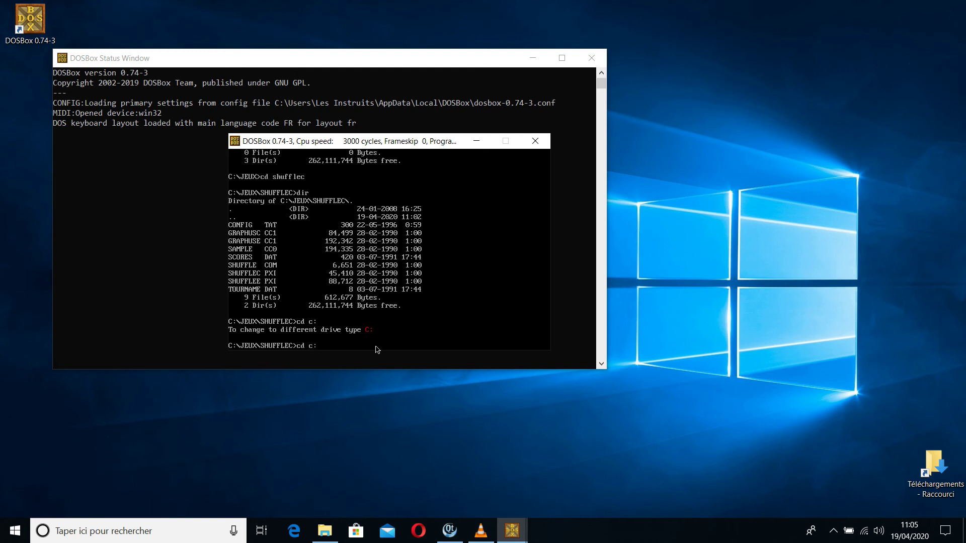
pyautogui.press('Return')
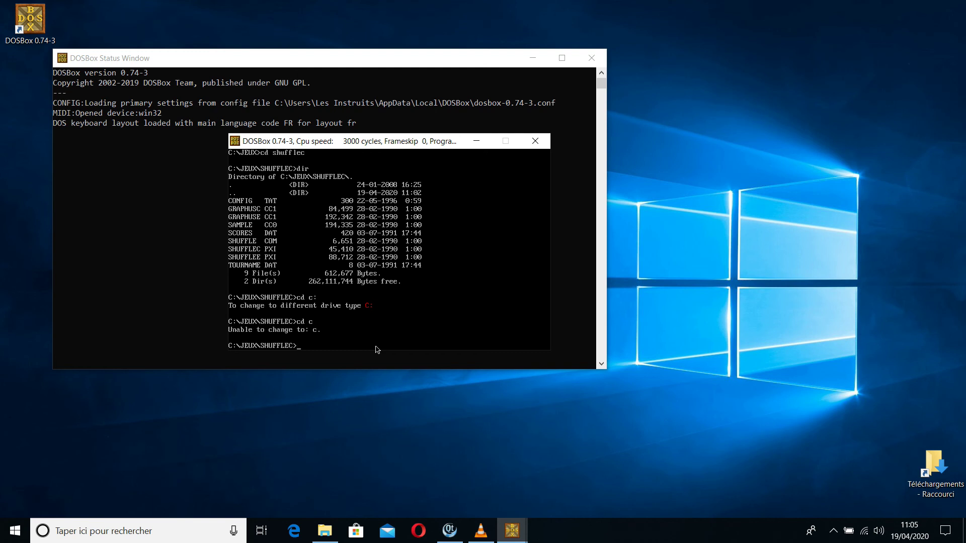
pyautogui.write('cd c:\\')
pyautogui.press('Return')
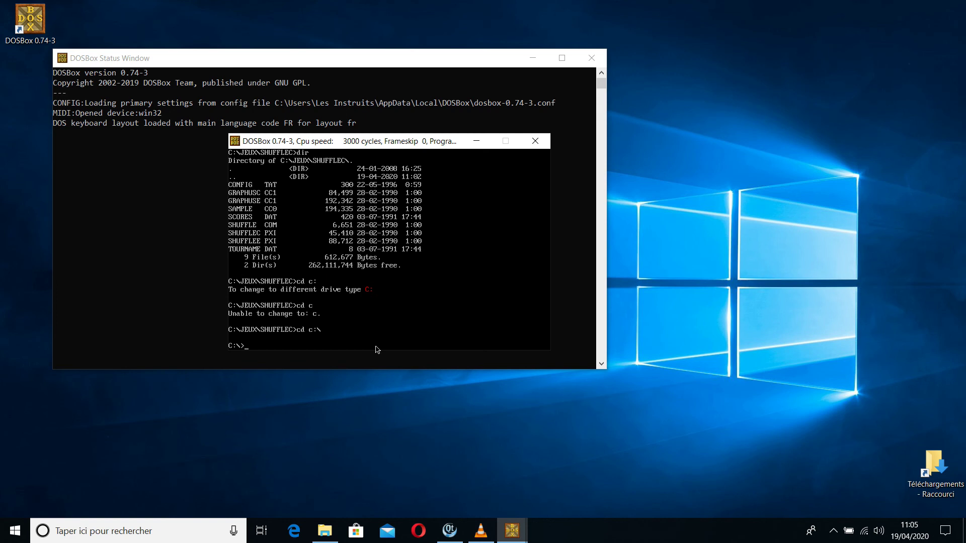
# - Change from the root straight to jeux\shufflec\ with a single command and list the directory
pyautogui.write('cd jeux\\shufflec\\')
pyautogui.press('Return')
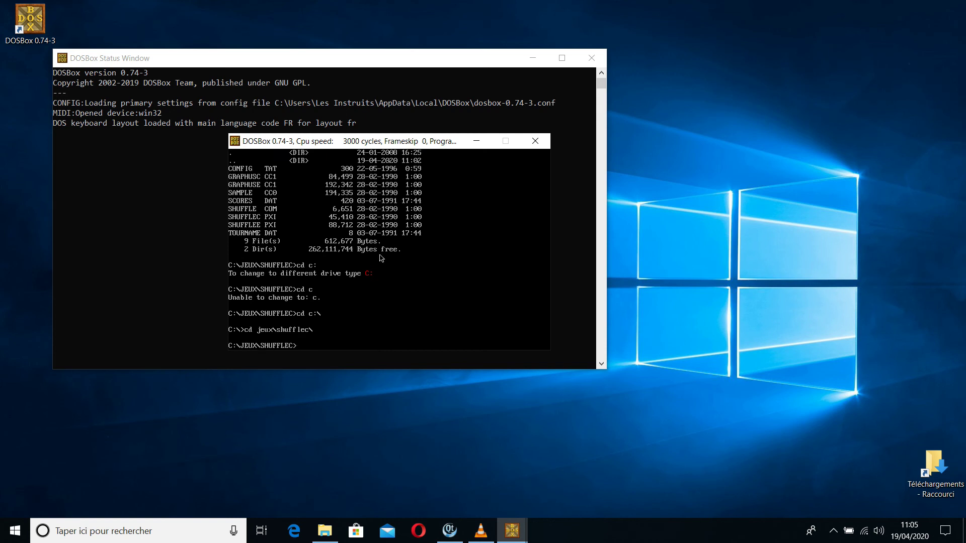
pyautogui.write('dir')
pyautogui.press('Return')
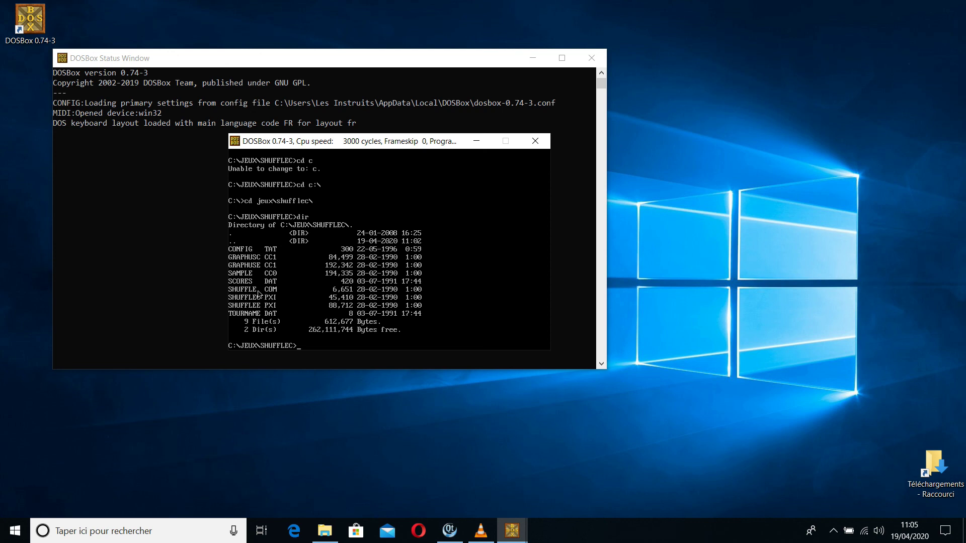
# - Run the shuffle program, start the game past its title screen, and close DOSBox
pyautogui.write('shuffle')
pyautogui.press('Return')
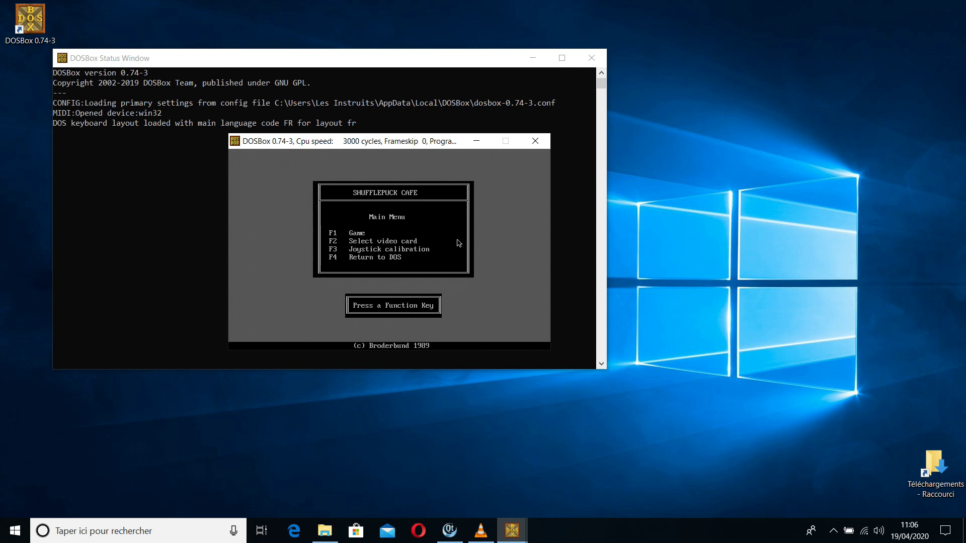
pyautogui.press('F1')
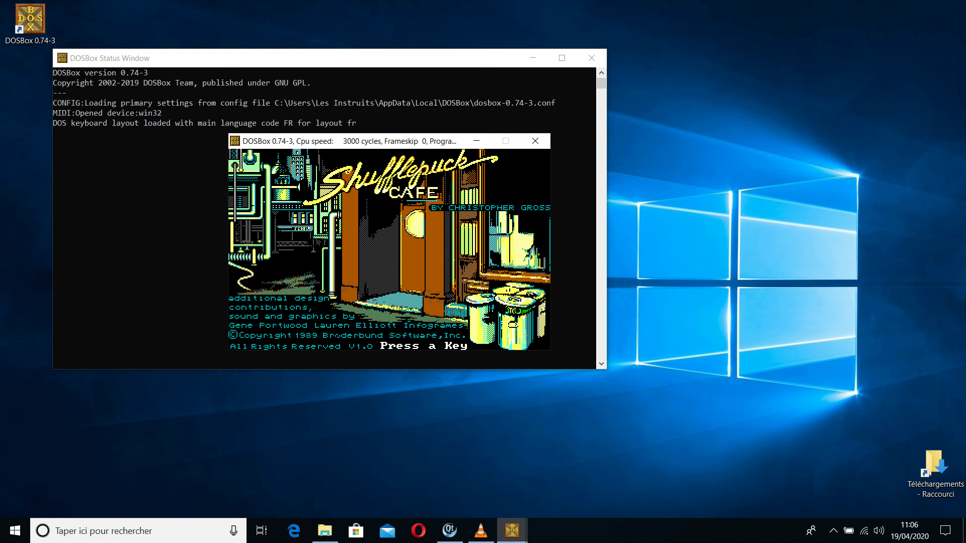
pyautogui.press('Return')
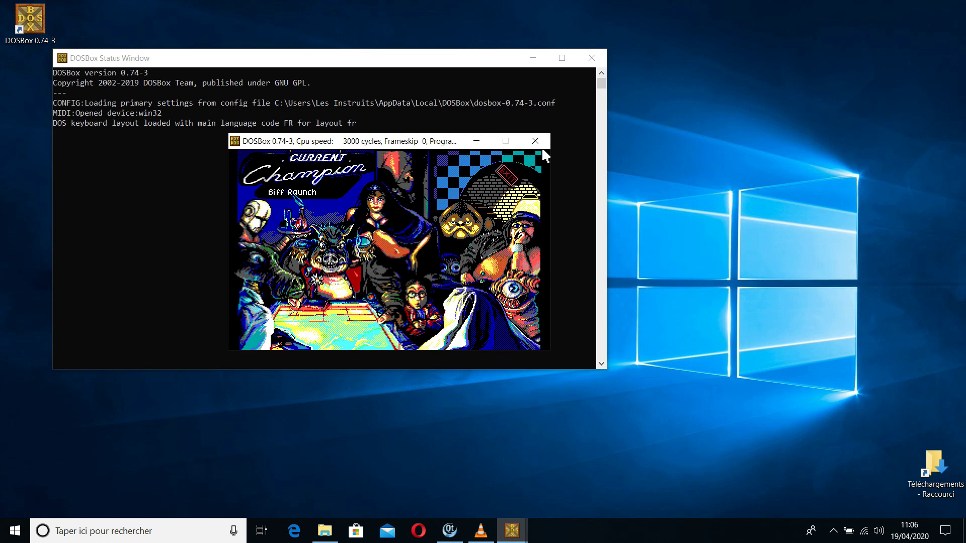
pyautogui.hotkey('alt', 'Tab')
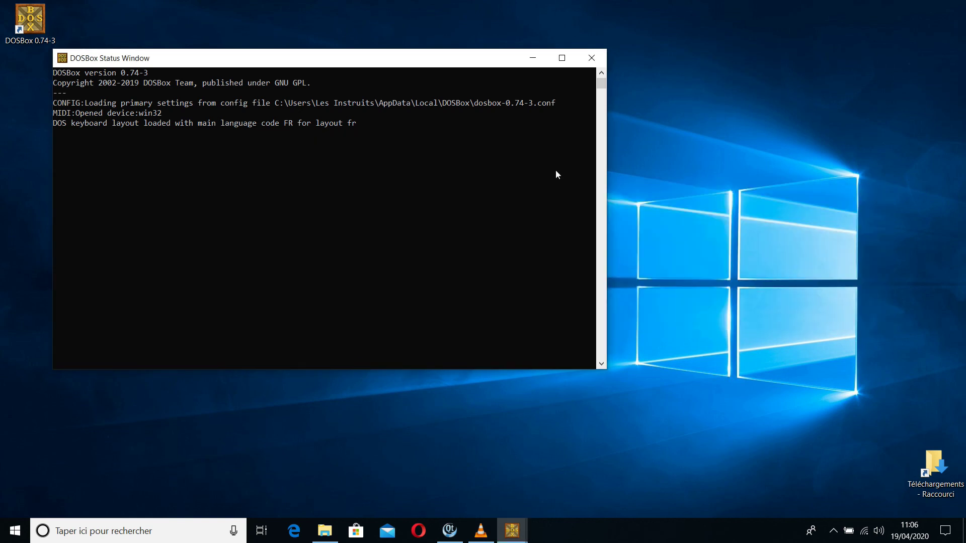
pyautogui.click(591, 59)
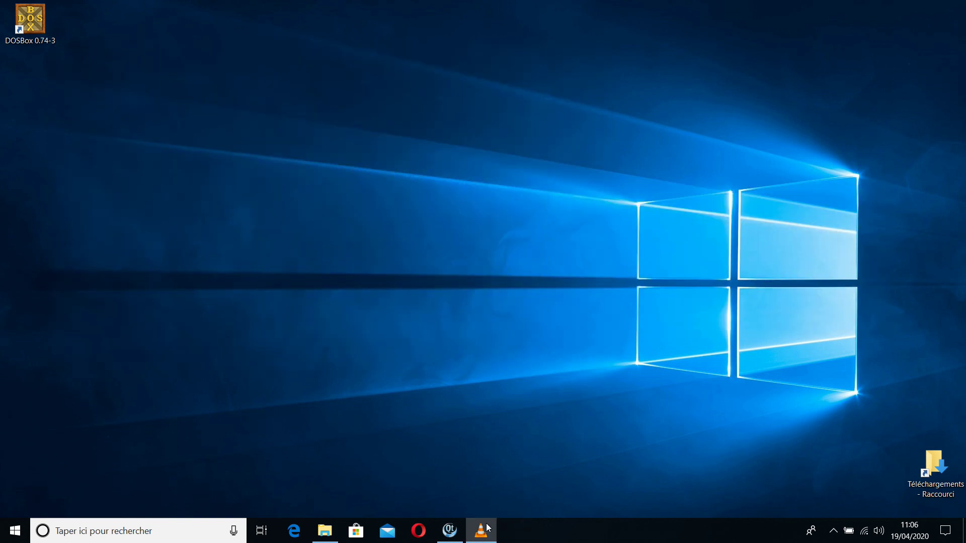
# - Switch to the QtWeb browser and show the Abandonware France page for Shufflepuck Cafe with its address
pyautogui.click(459, 531)
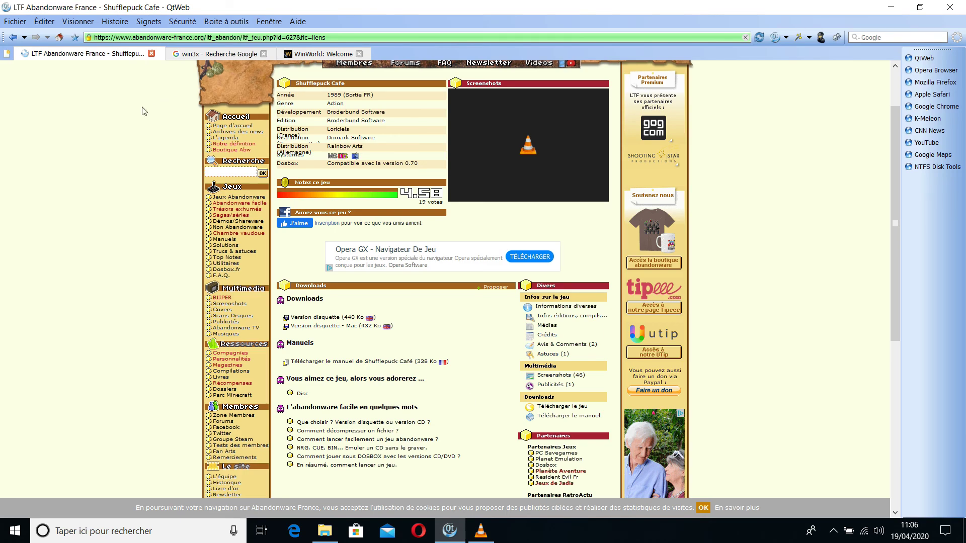
pyautogui.scroll(1, 370, 257)
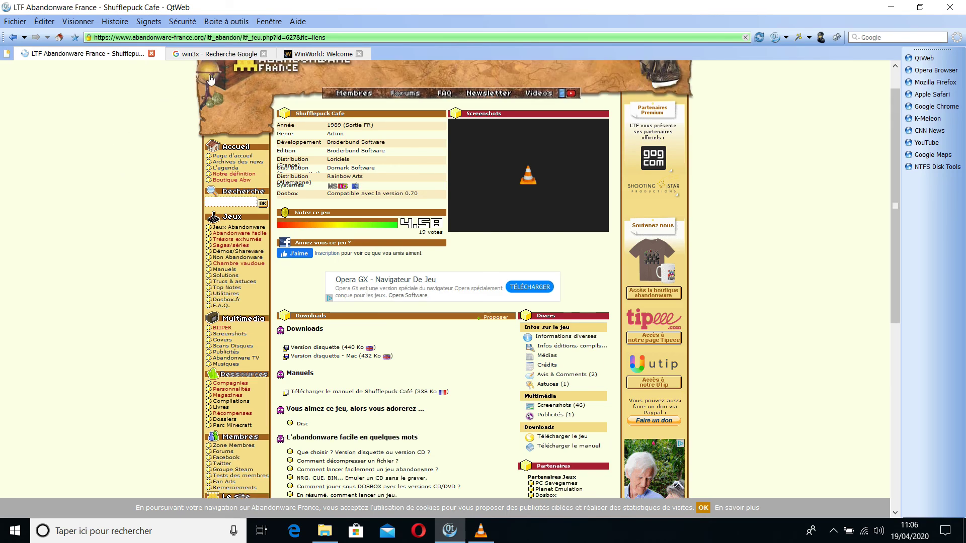
pyautogui.click(147, 36)
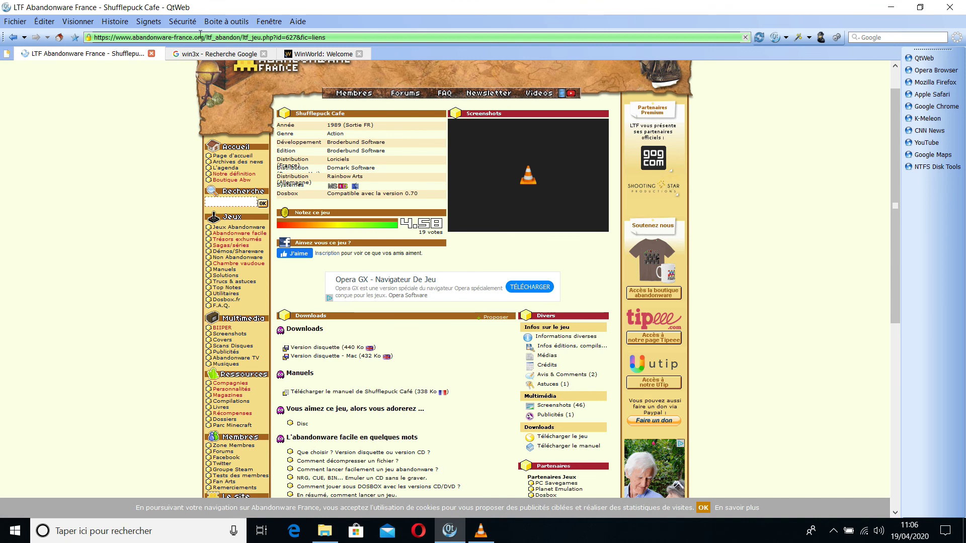
# - Open the Win3x.Org index from the win3x search results and browse its Jeux (Games) forum
pyautogui.click(226, 56)
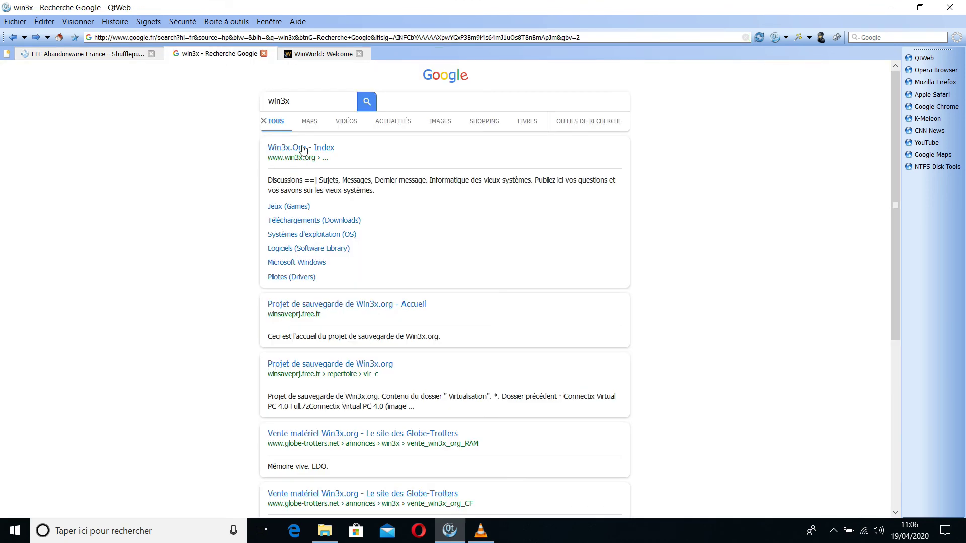
pyautogui.click(301, 149)
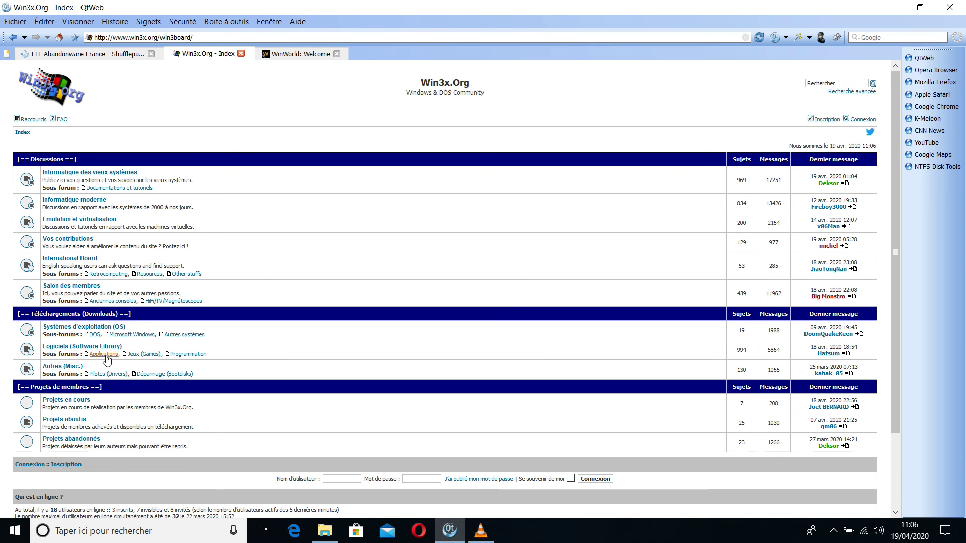
pyautogui.click(145, 354)
pyautogui.scroll(-1, 297, 302)
pyautogui.scroll(-7, 297, 302)
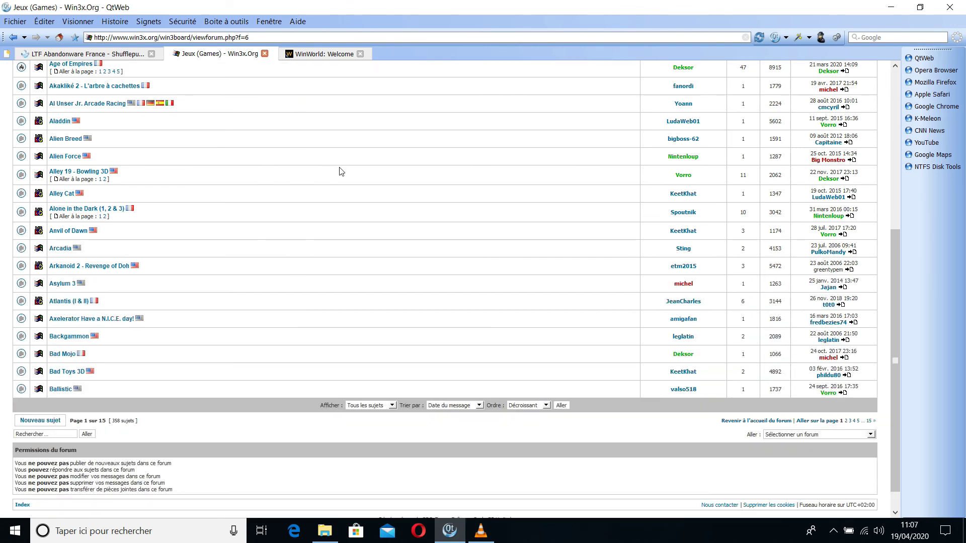
pyautogui.scroll(2, 359, 252)
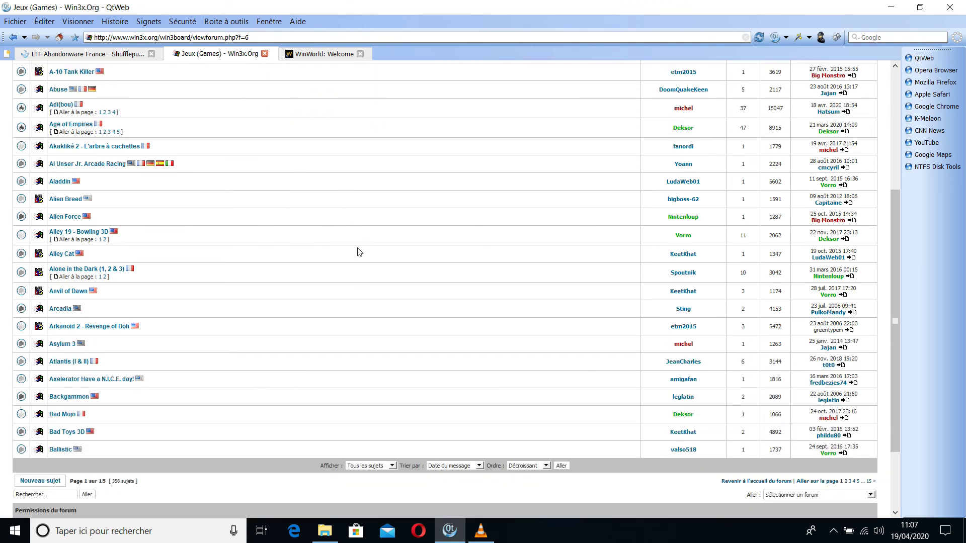
pyautogui.scroll(1, 359, 251)
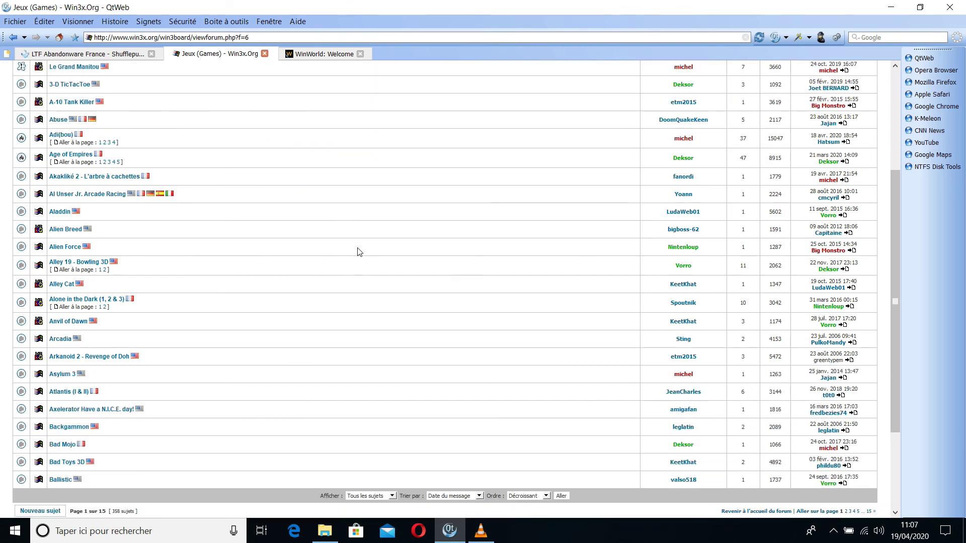
# - Browse the Application and Game sections of the WinWorld library and minimize the browser
pyautogui.click(307, 54)
pyautogui.click(132, 38)
pyautogui.click(133, 38)
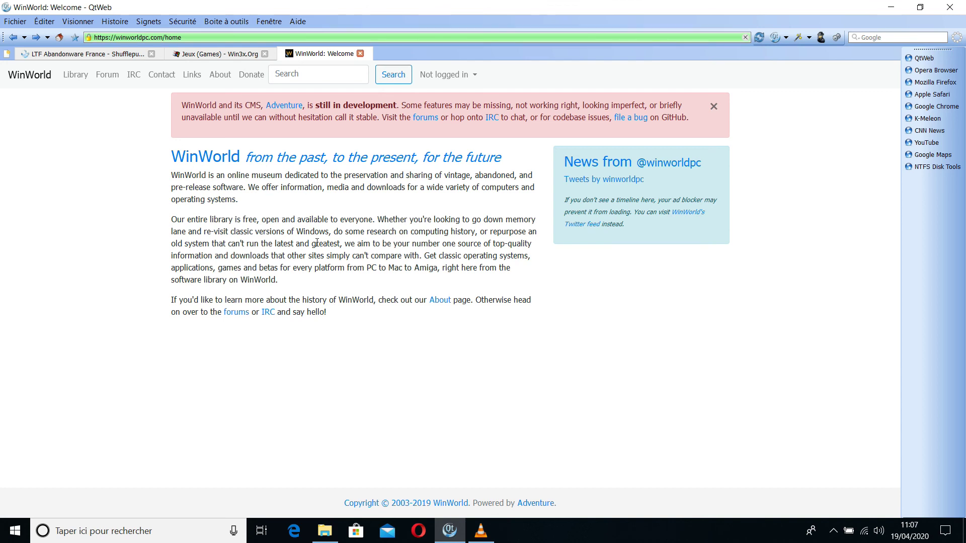
pyautogui.click(76, 78)
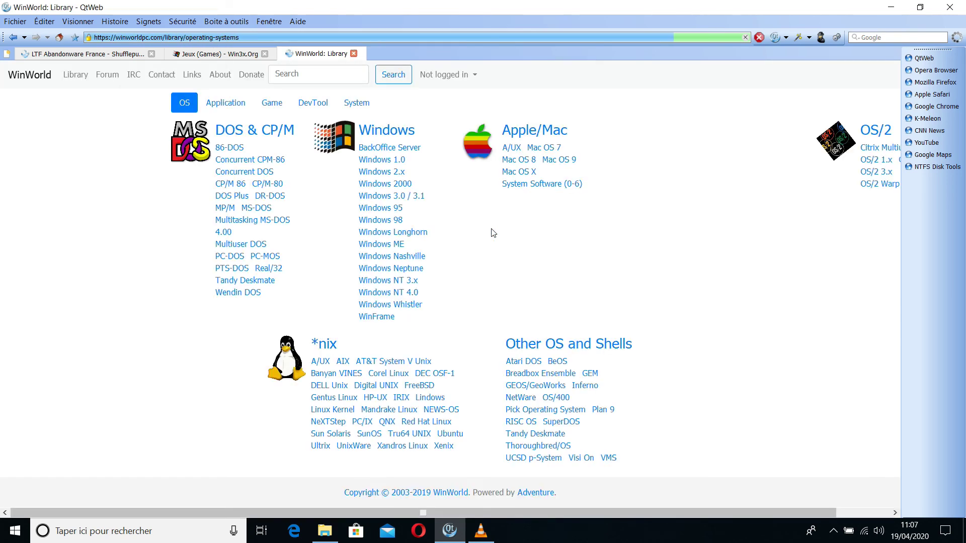
pyautogui.click(231, 105)
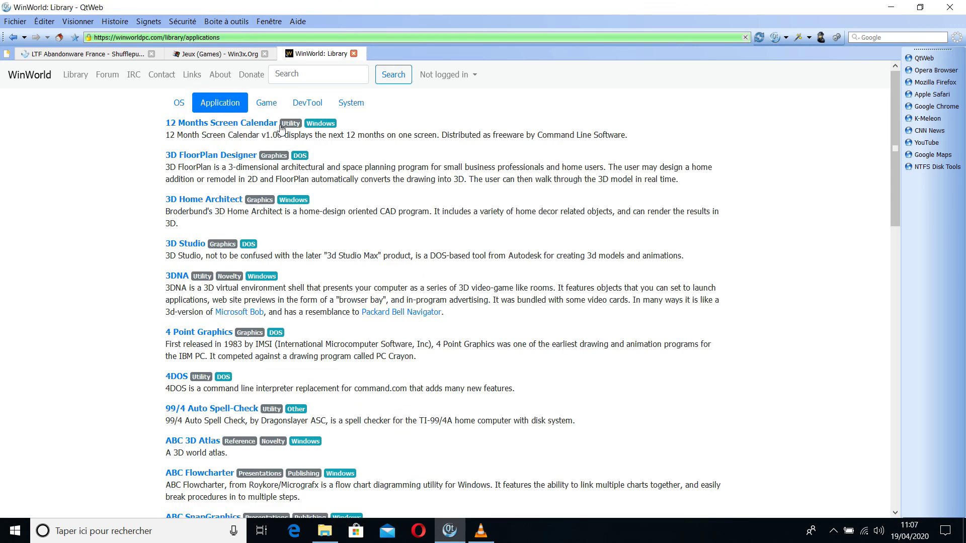
pyautogui.click(267, 107)
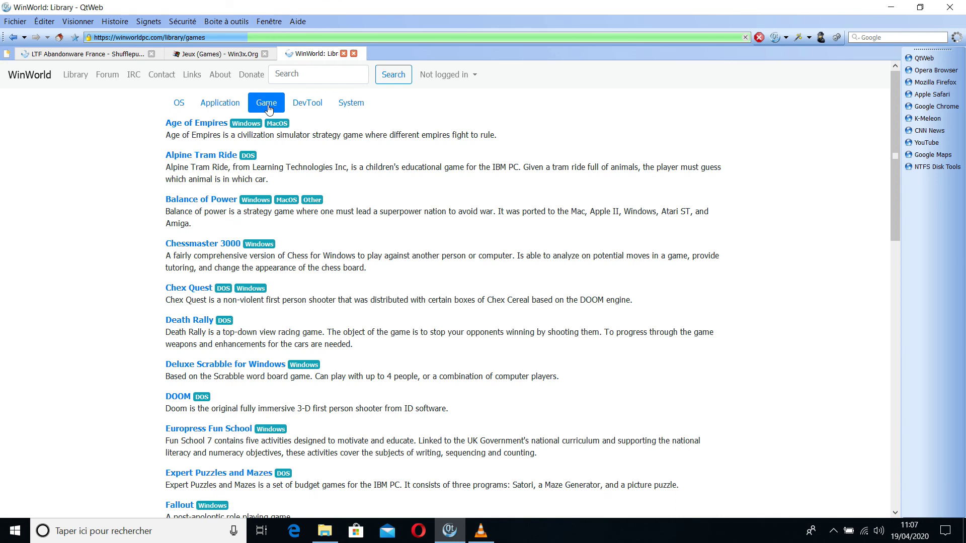
pyautogui.scroll(-1, 505, 284)
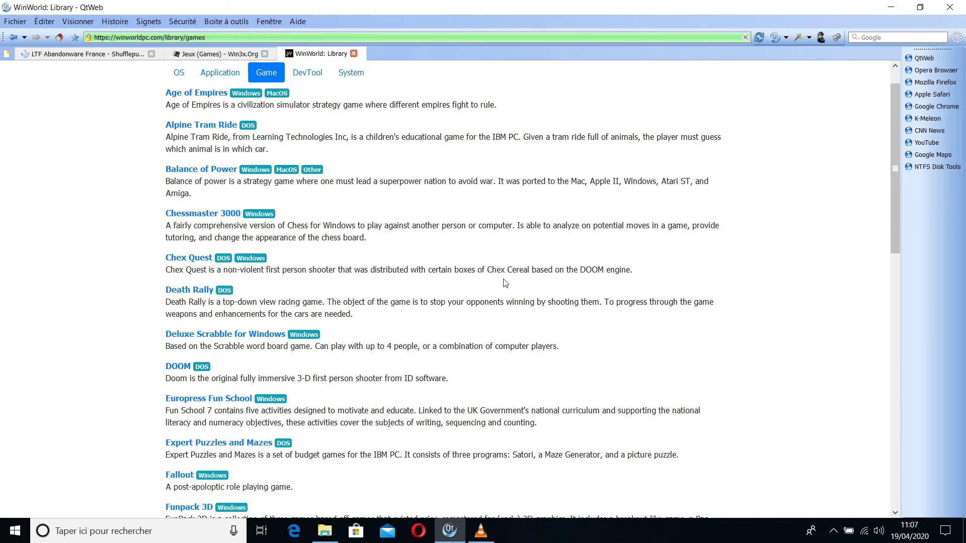
pyautogui.scroll(-2, 355, 336)
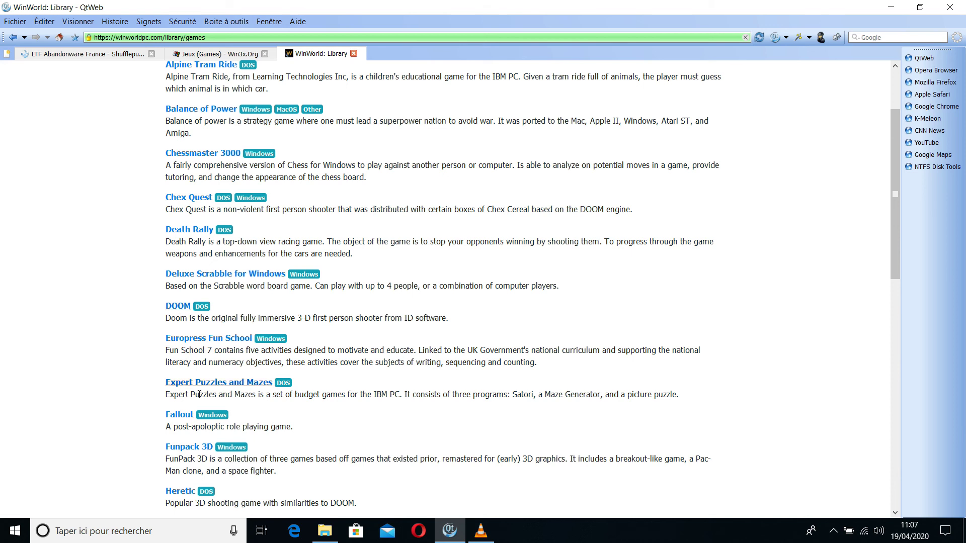
pyautogui.scroll(-1, 356, 447)
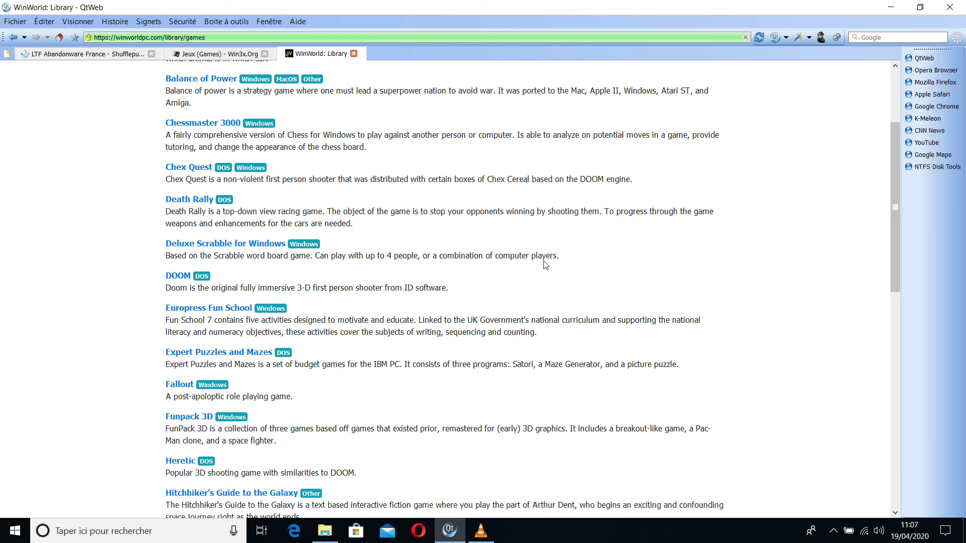
pyautogui.click(893, 6)
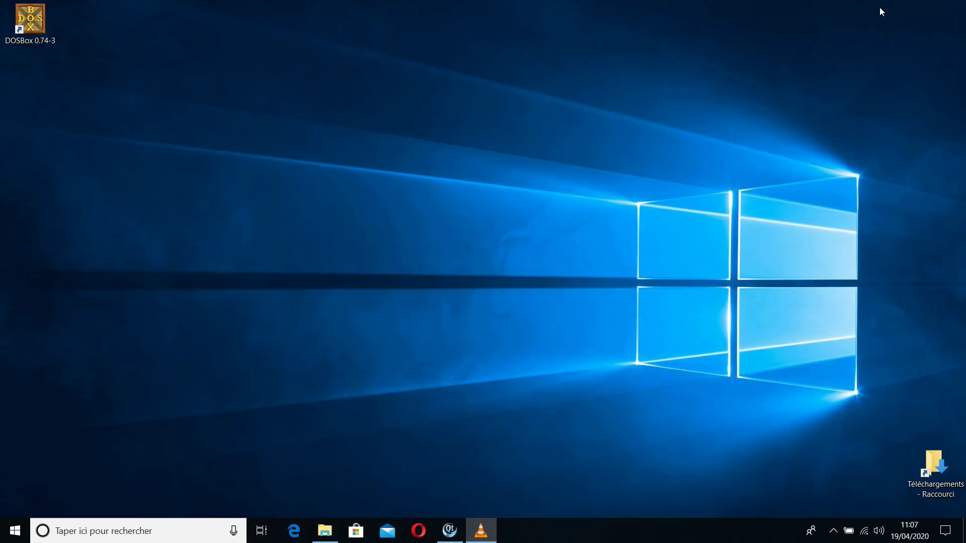